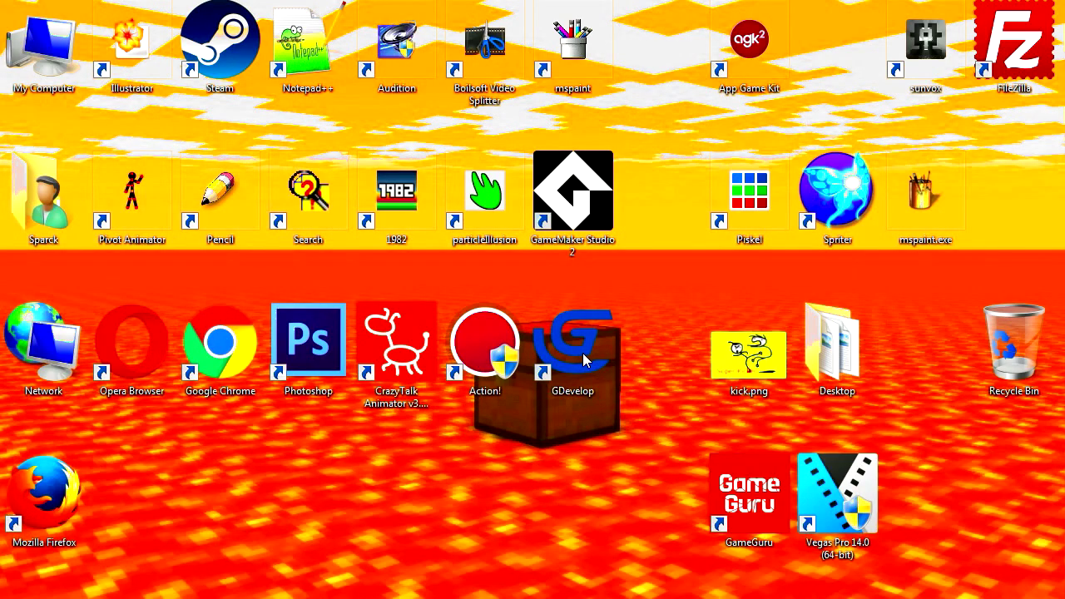
Launch GDevelop and preview the finished Ninja Worm level, moving and jumping the worm to collect apples
{"action": "double_click", "coordinate": [585, 359]}
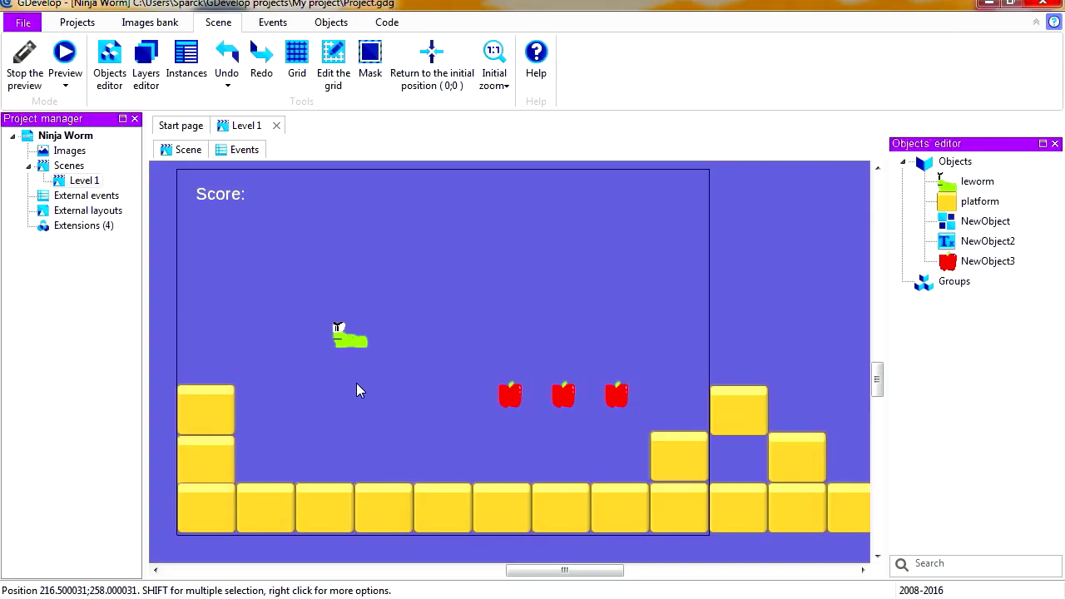
{"action": "left_click", "coordinate": [64, 55]}
{"action": "key", "text": "Right"}
{"action": "key", "text": "space"}
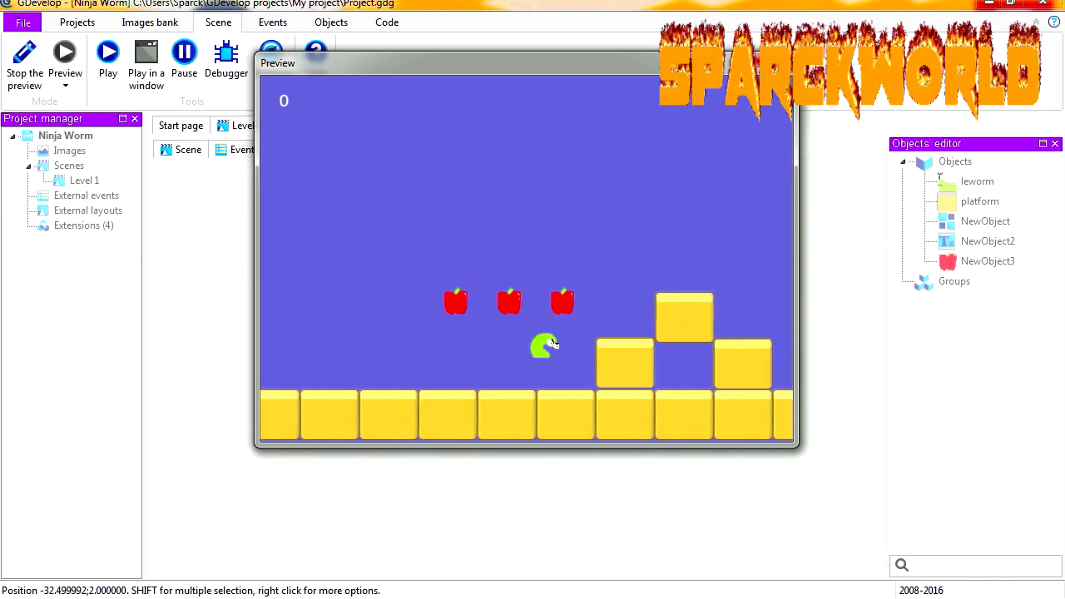
{"action": "key", "text": "Left"}
{"action": "key", "text": "space"}
{"action": "key", "text": "Right"}
{"action": "key", "text": "space"}
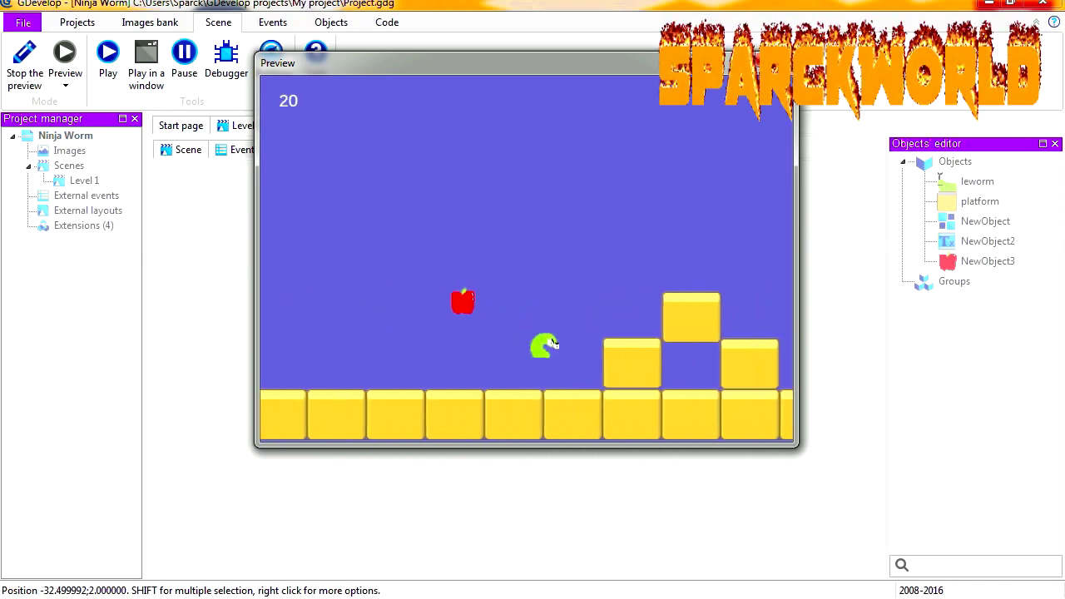
{"action": "key", "text": "Left"}
{"action": "key", "text": "space"}
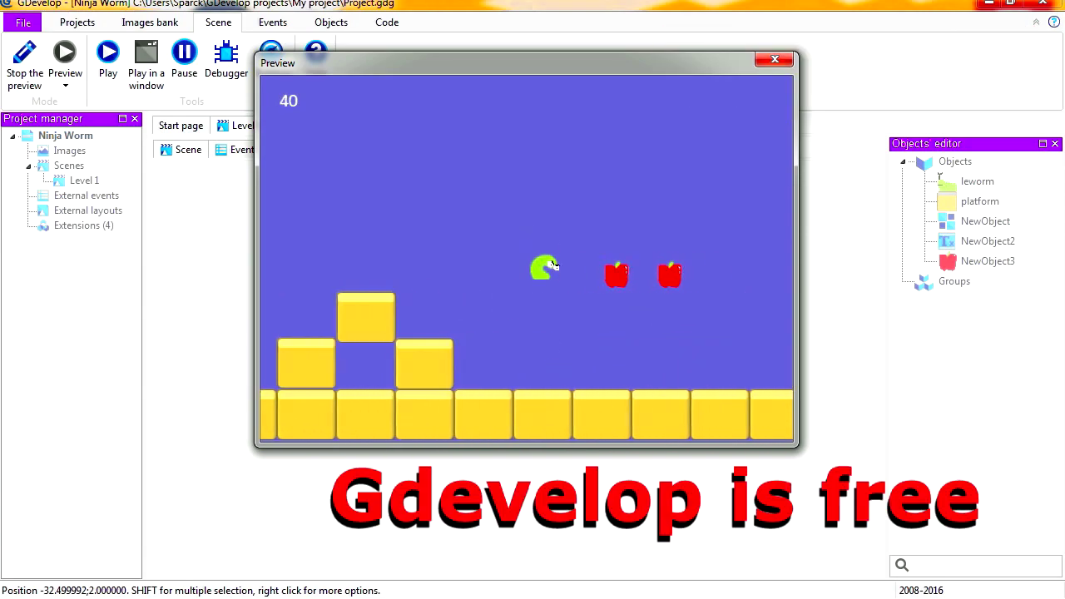
{"action": "key", "text": "shift"}
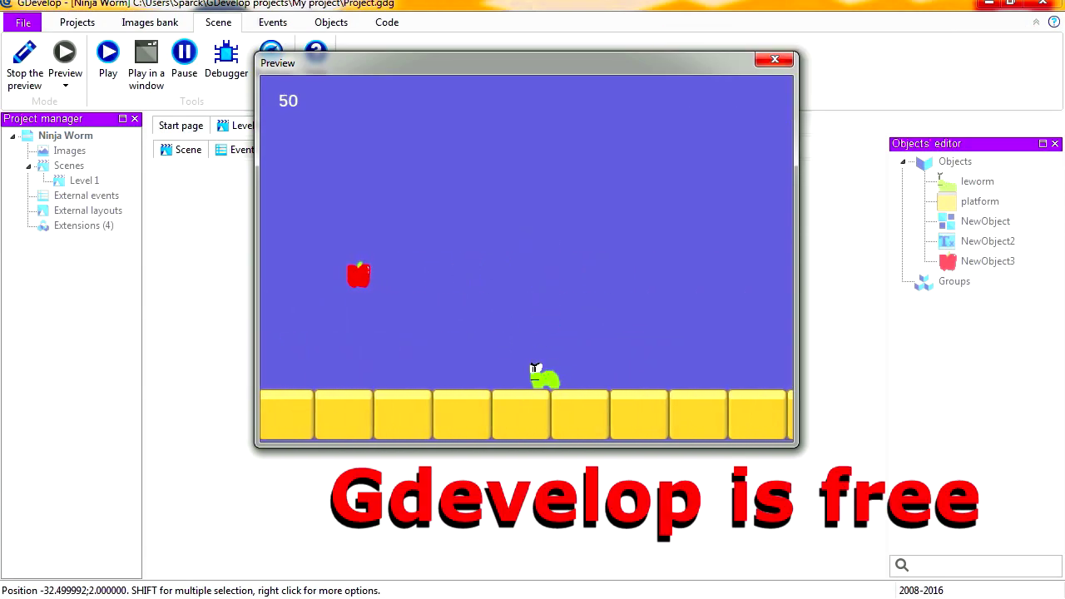
{"action": "key", "text": "Left"}
{"action": "key", "text": "space"}
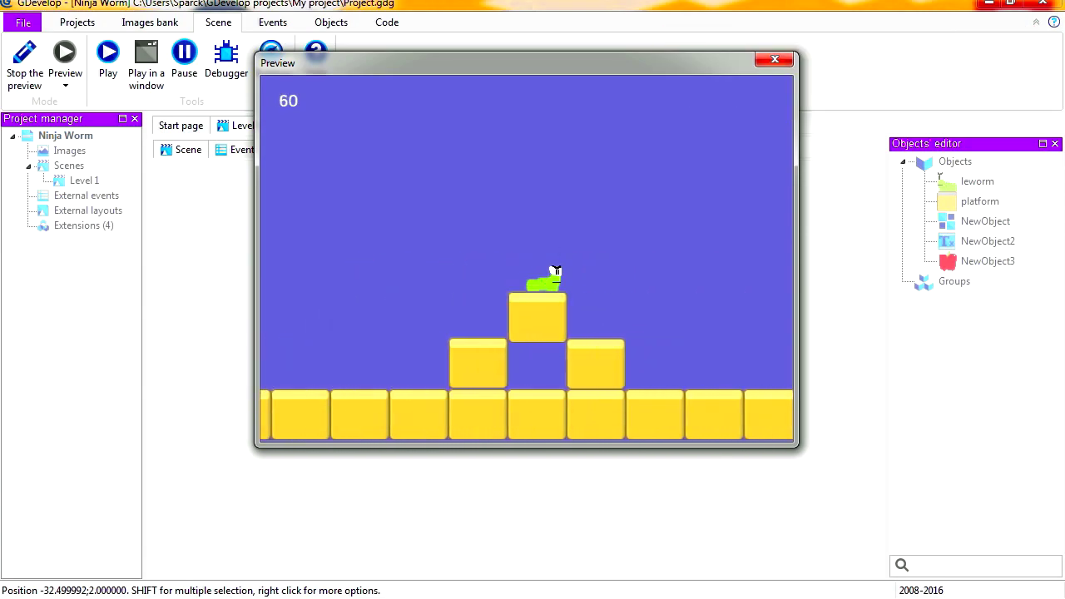
{"action": "key", "text": "Left"}
{"action": "key", "text": "space"}
{"action": "key", "text": "Right"}
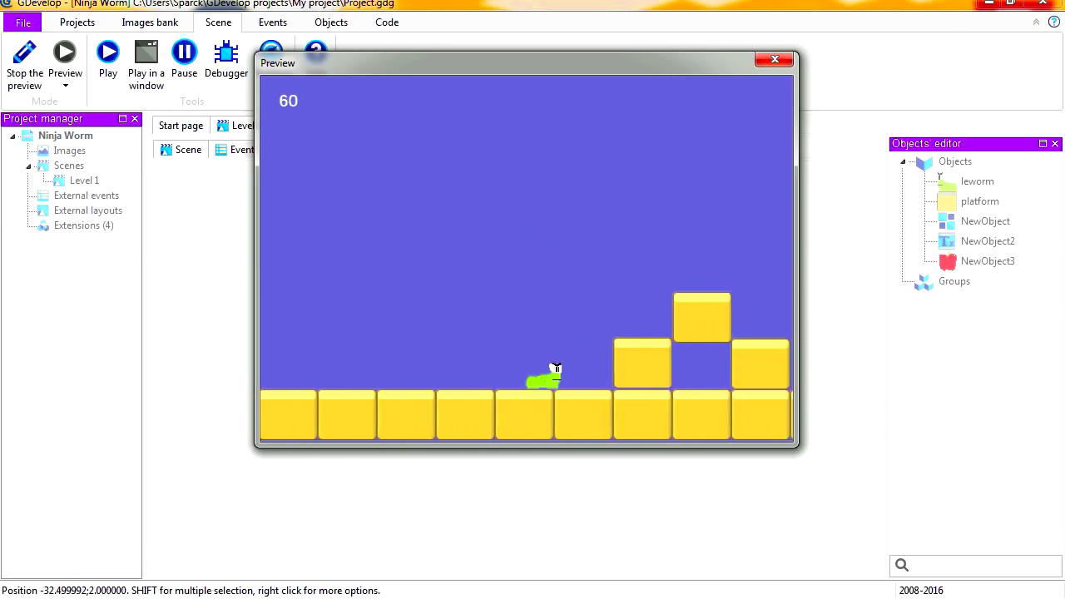
{"action": "key", "text": "space"}
{"action": "key", "text": "shift"}
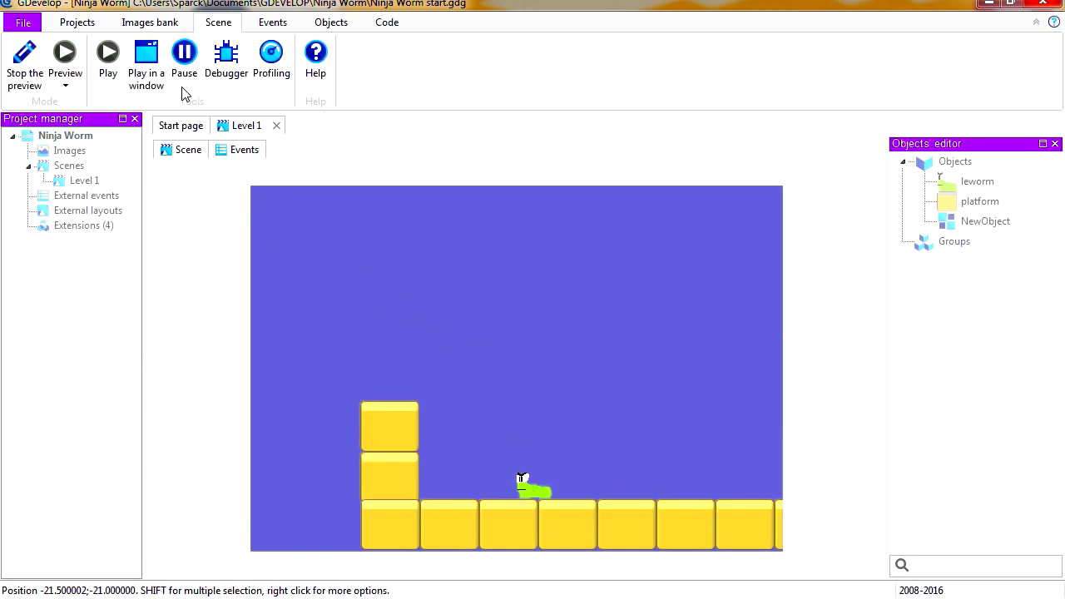
Preview the Ninja Worm start project in a separate window and test the worm's running and jumping across the platforms
{"action": "left_click", "coordinate": [147, 65]}
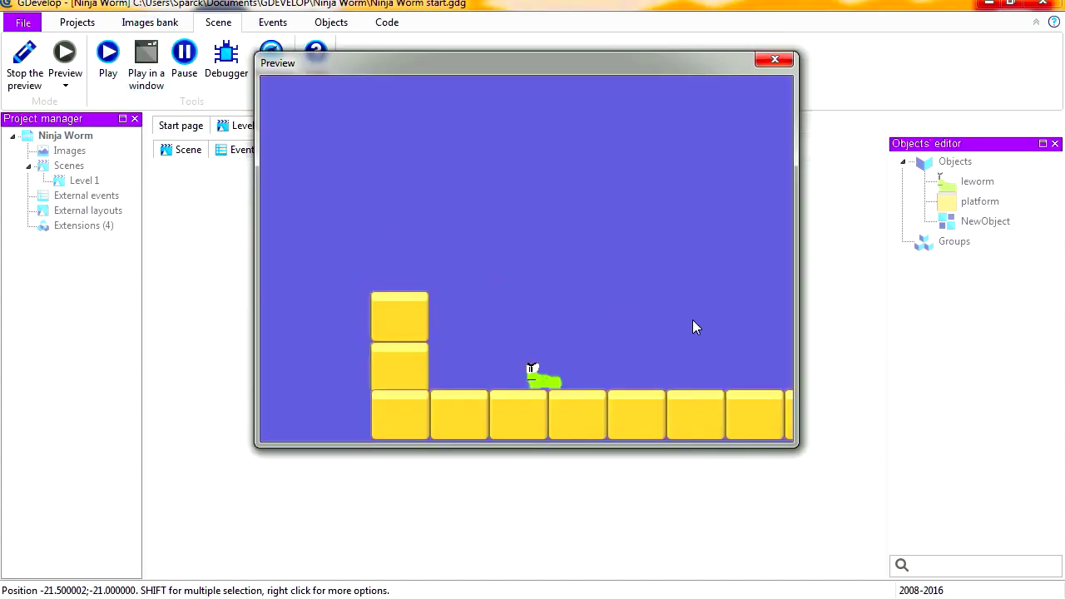
{"action": "key", "text": "Right"}
{"action": "key", "text": "shift"}
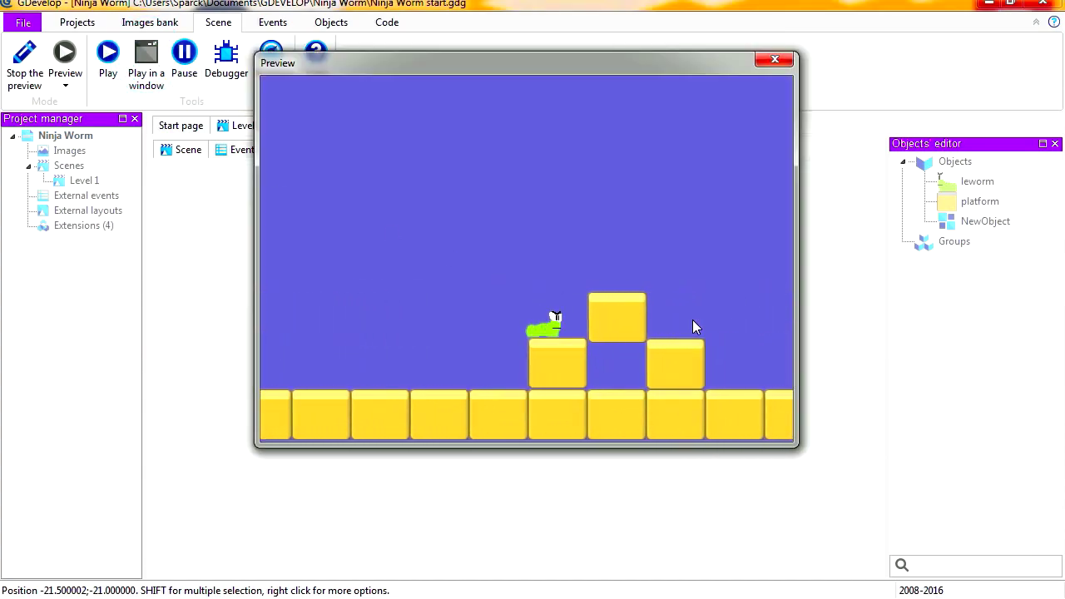
{"action": "key", "text": "shift"}
{"action": "key", "text": "shift"}
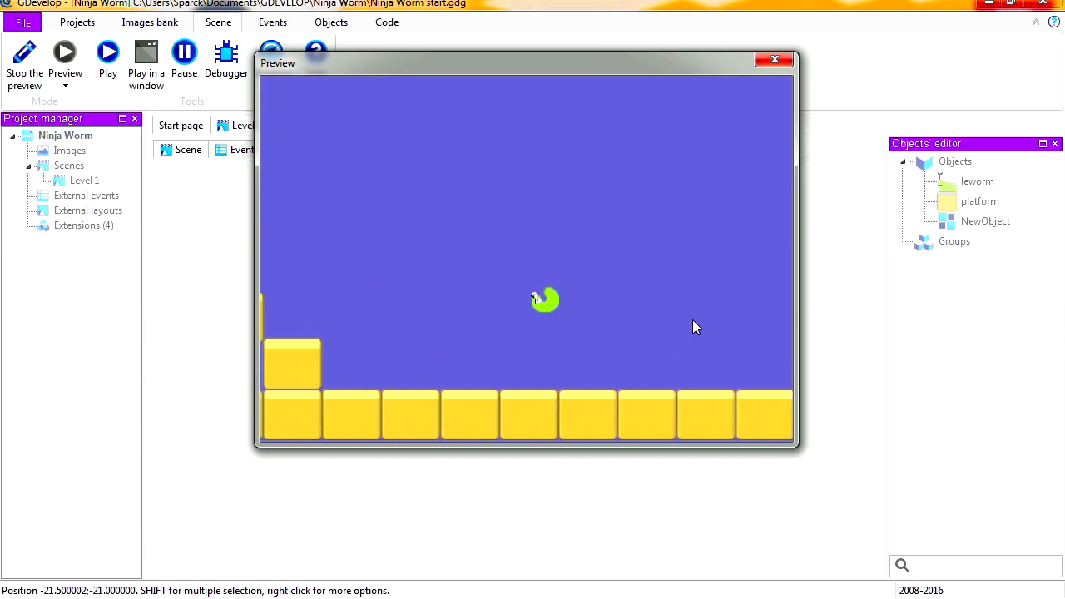
{"action": "key", "text": "Left"}
{"action": "key", "text": "shift"}
{"action": "key", "text": "shift"}
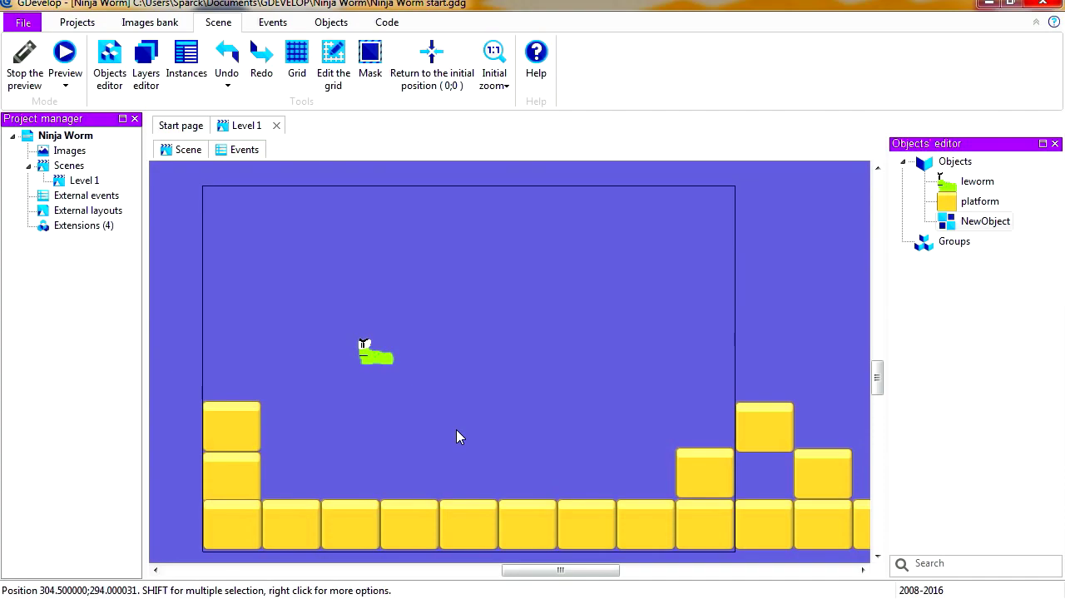
Insert a new Sprite object into the Level 1 scene, in the open space above the ground blocks
{"action": "right_click", "coordinate": [456, 430]}
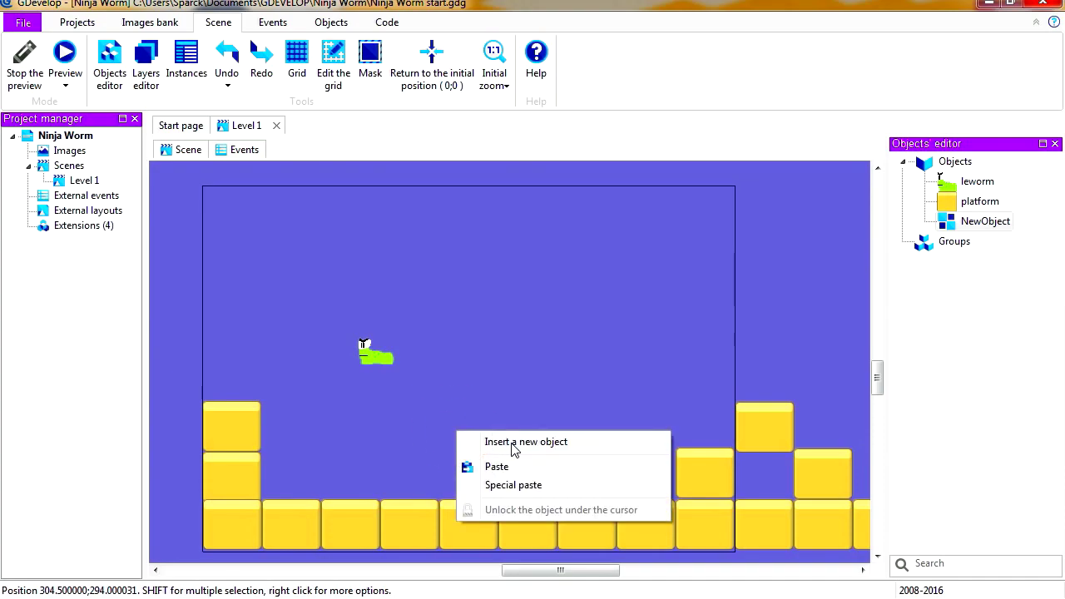
{"action": "left_click", "coordinate": [516, 441]}
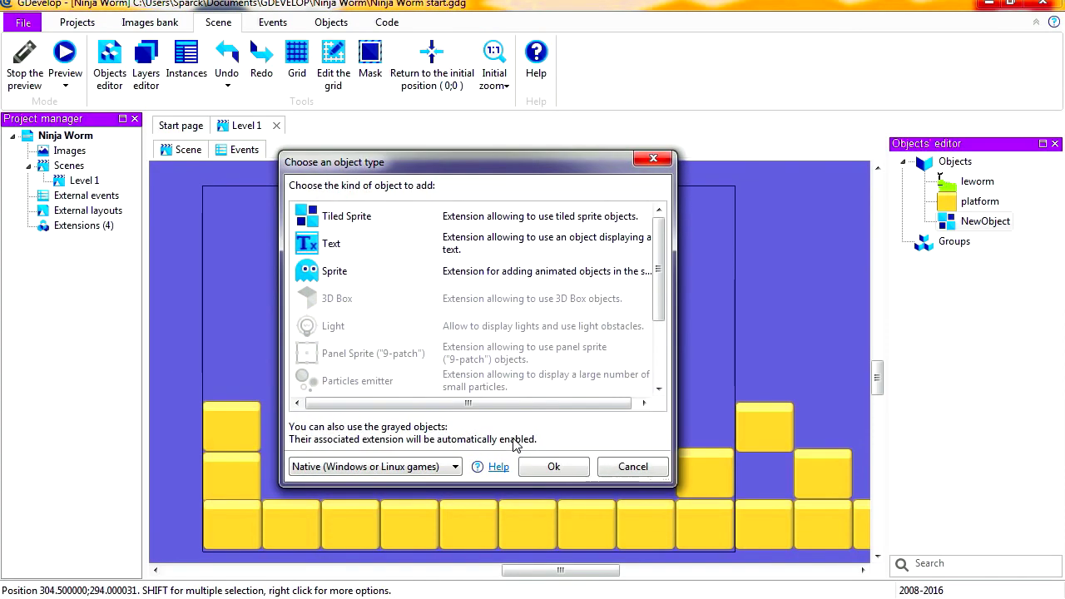
{"action": "double_click", "coordinate": [334, 272]}
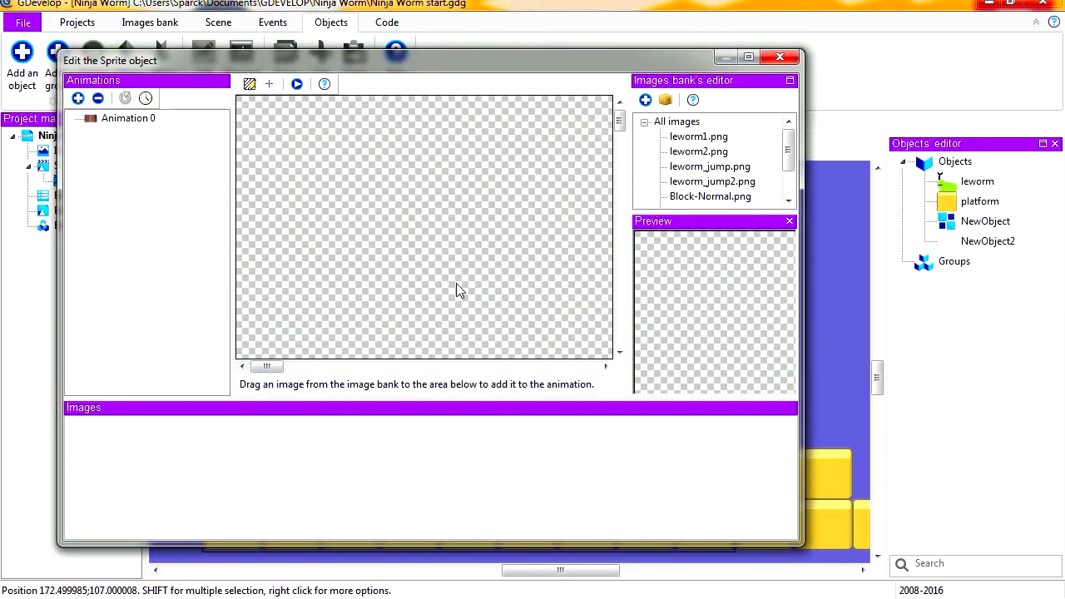
Import apple.png into the image bank and add it as the image of the new sprite's Animation 0
{"action": "left_click", "coordinate": [645, 101]}
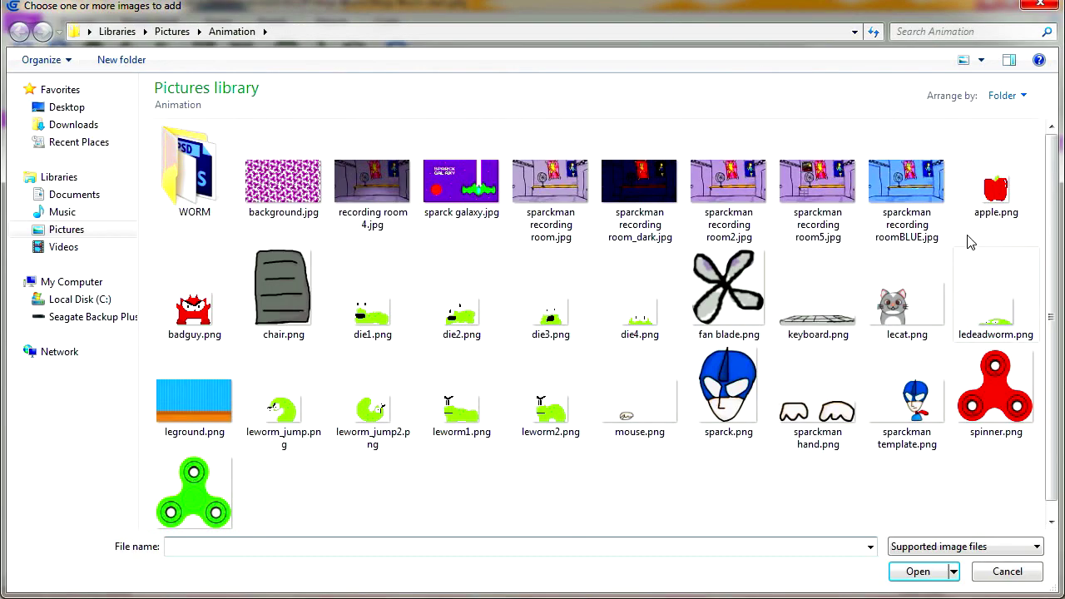
{"action": "left_click", "coordinate": [1000, 191]}
{"action": "left_click", "coordinate": [919, 576]}
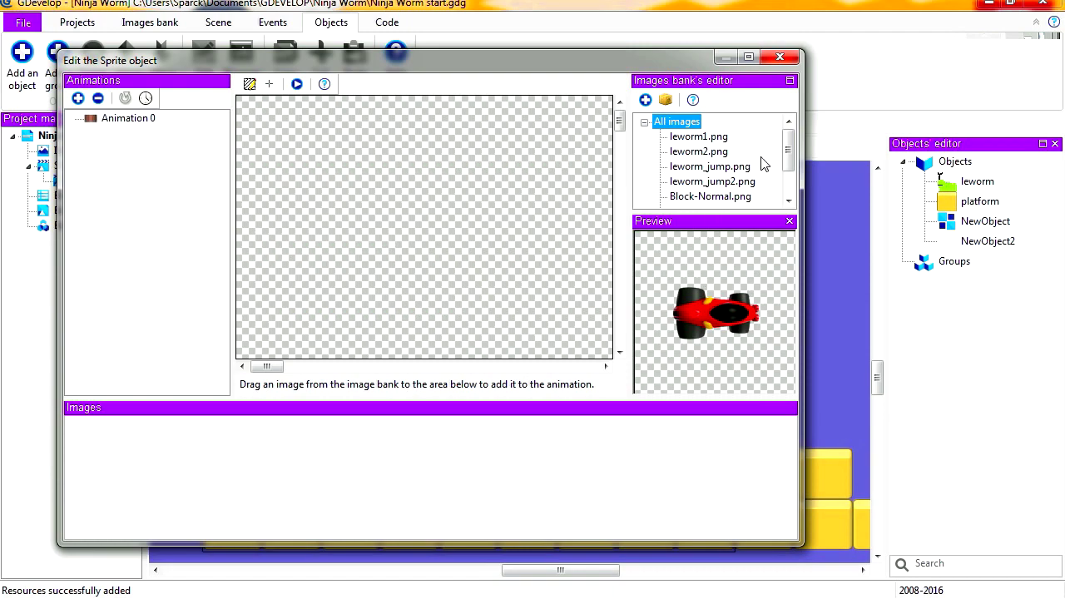
{"action": "left_click_drag", "start_coordinate": [789, 150], "coordinate": [793, 187]}
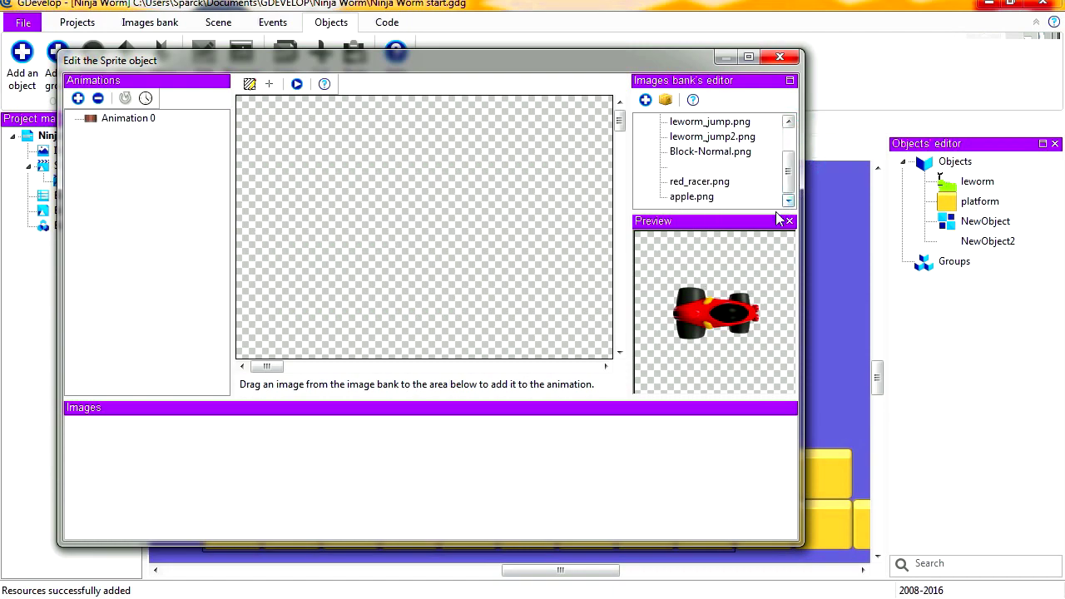
{"action": "left_click_drag", "start_coordinate": [691, 196], "coordinate": [129, 485]}
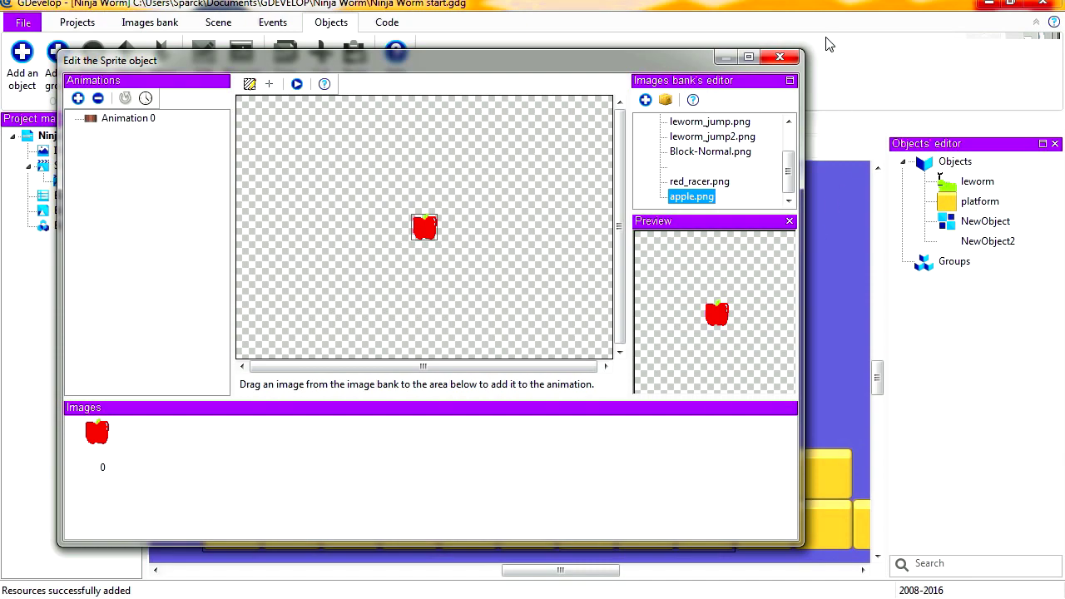
{"action": "left_click", "coordinate": [780, 56]}
Rename the new sprite object to apple, and open and close its editor to refresh its thumbnail
{"action": "left_click", "coordinate": [985, 242]}
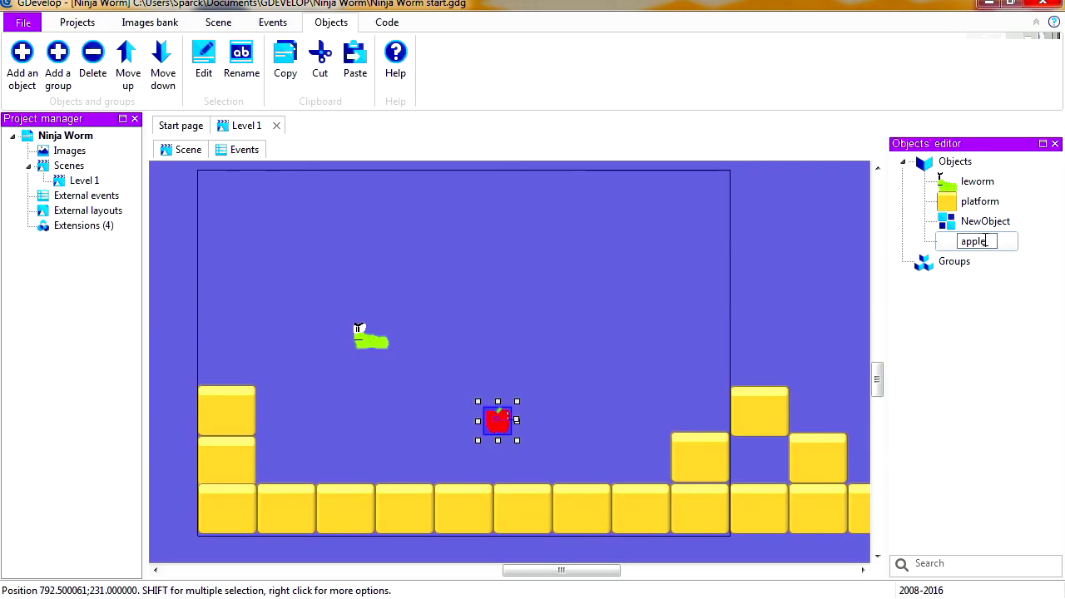
{"action": "type", "text": "apple"}
{"action": "right_click", "coordinate": [894, 242]}
{"action": "left_click", "coordinate": [908, 252]}
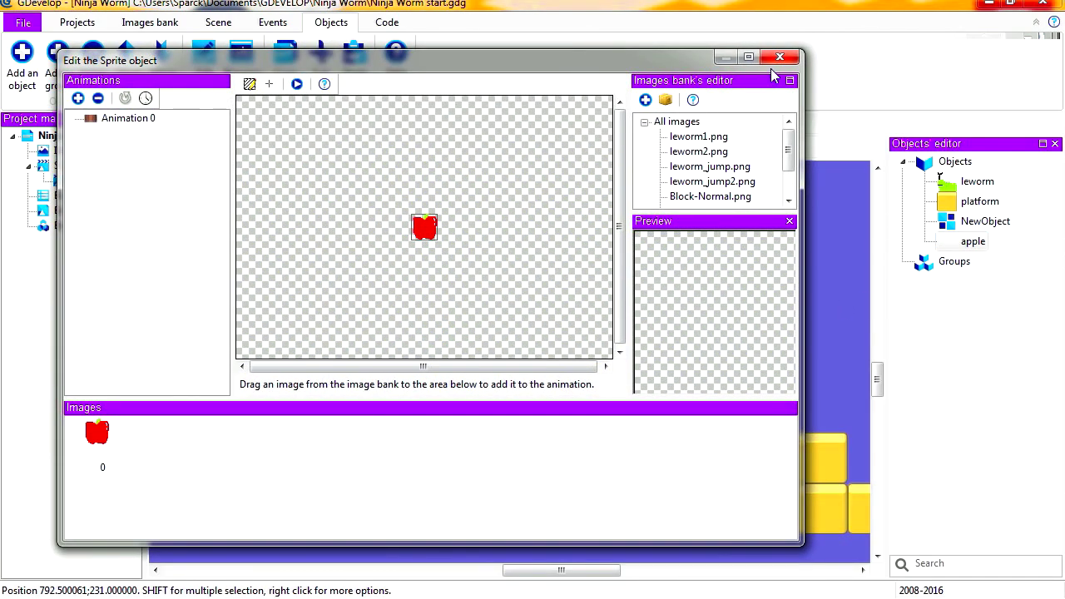
{"action": "left_click", "coordinate": [779, 57]}
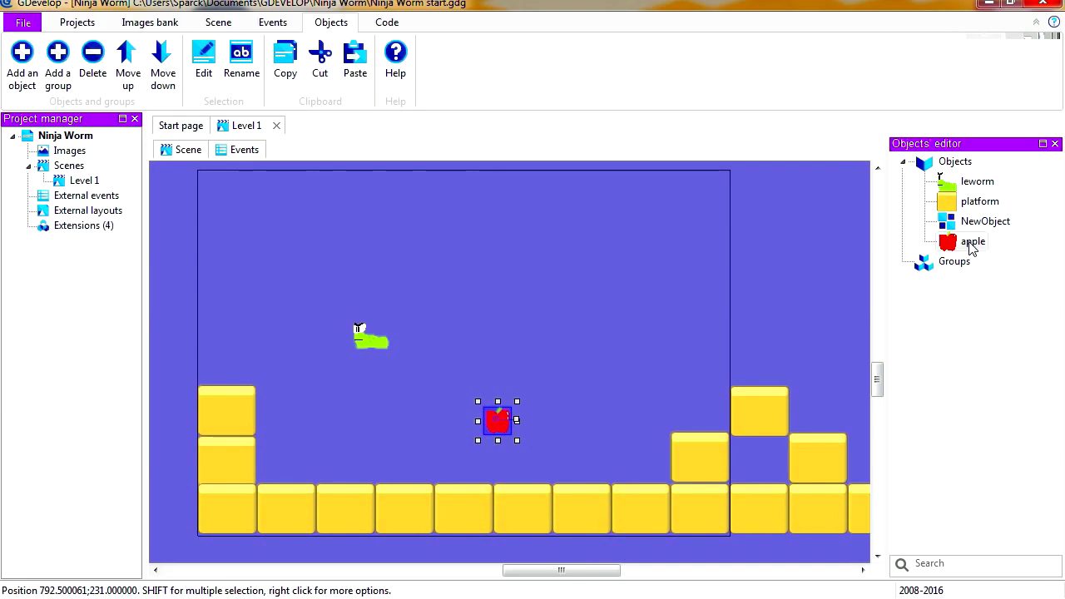
Preview the level in a separate window and run and jump the worm past the apple
{"action": "left_click", "coordinate": [218, 21]}
{"action": "left_click", "coordinate": [65, 57]}
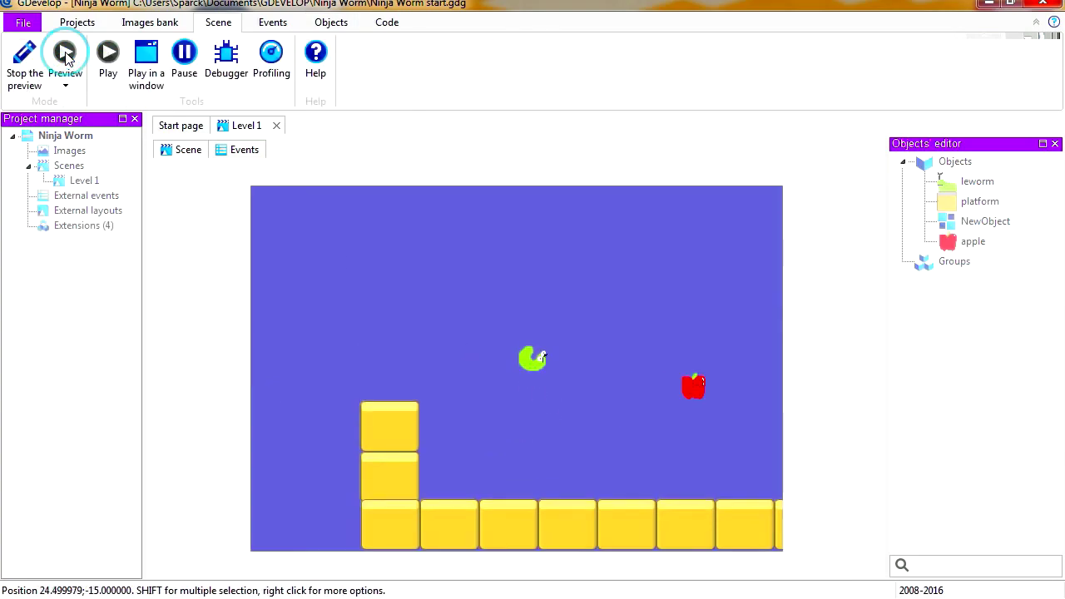
{"action": "left_click", "coordinate": [148, 67]}
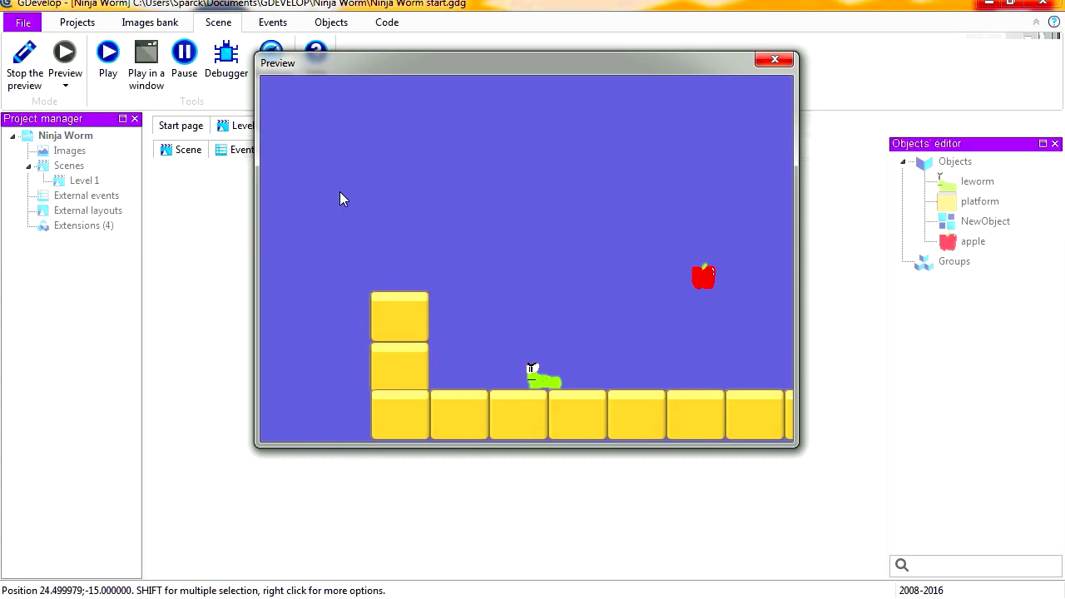
{"action": "key", "text": "Right"}
{"action": "key", "text": "space"}
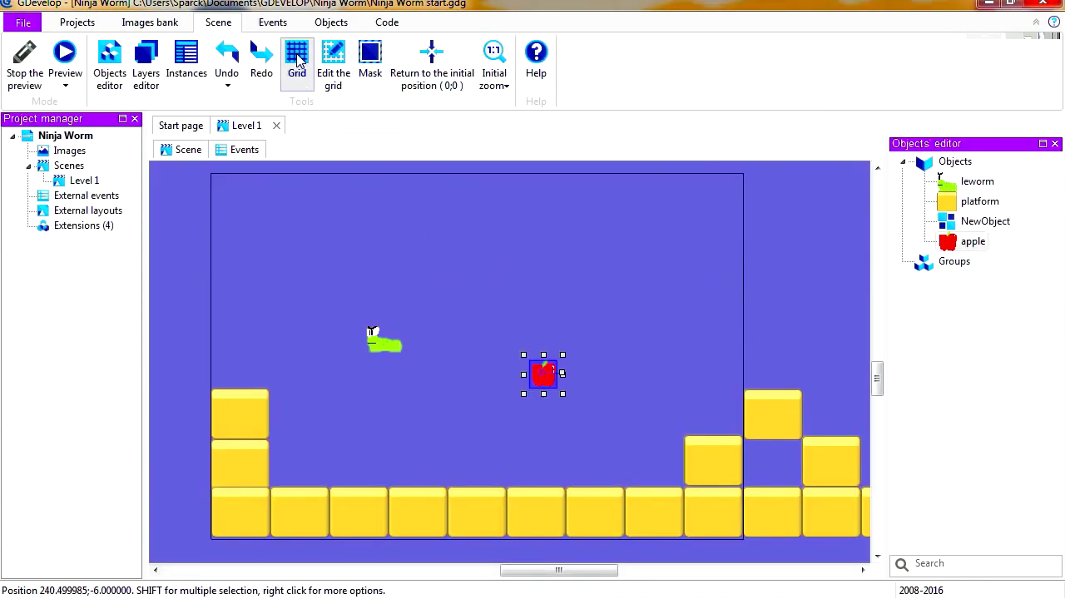
Show the scene grid and arrange the apple with two pasted copies in a row before the raised blocks
{"action": "left_click", "coordinate": [296, 61]}
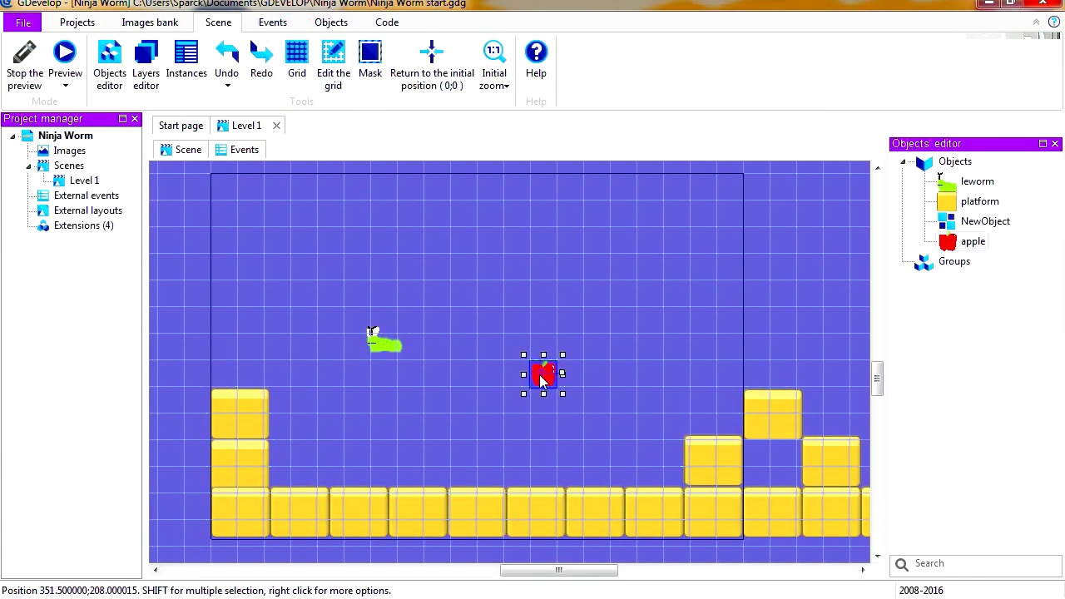
{"action": "left_click_drag", "start_coordinate": [541, 376], "coordinate": [567, 374]}
{"action": "right_click", "coordinate": [570, 378]}
{"action": "left_click", "coordinate": [607, 278]}
{"action": "right_click", "coordinate": [634, 381]}
{"action": "left_click", "coordinate": [657, 407]}
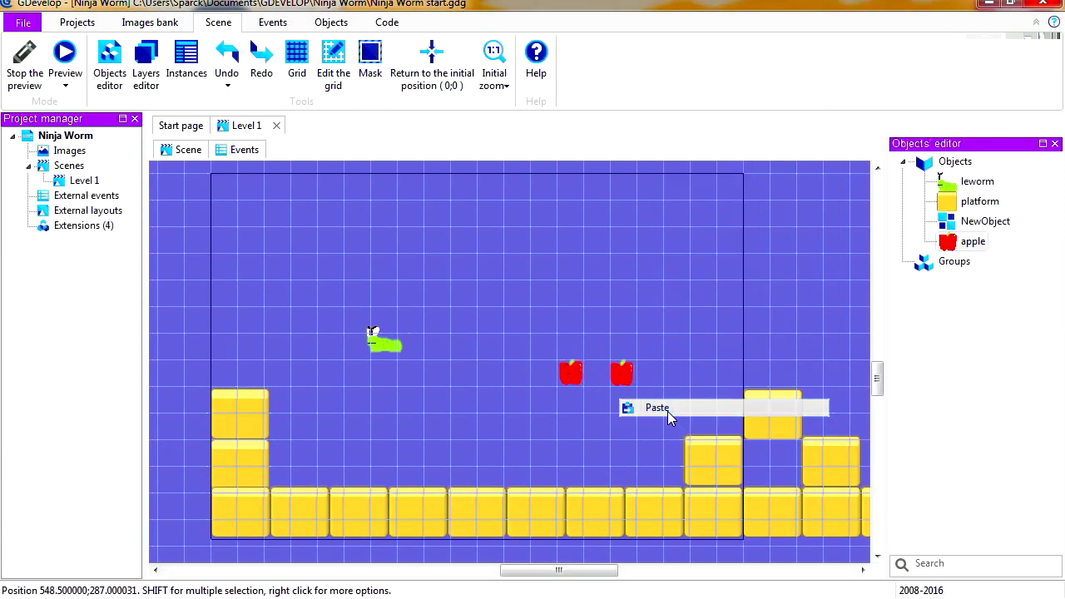
{"action": "left_click_drag", "start_coordinate": [624, 374], "coordinate": [677, 373], "text": "ctrl"}
Paste two more apples side by side in the air beyond the raised blocks
{"action": "middle_click_drag", "start_coordinate": [766, 366], "coordinate": [422, 373]}
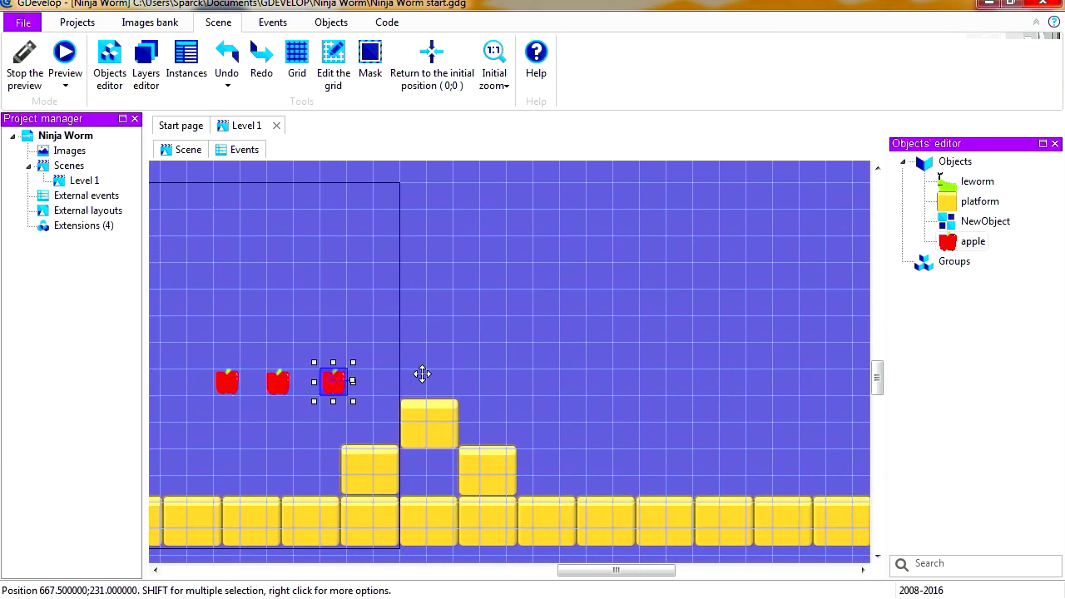
{"action": "right_click", "coordinate": [624, 386]}
{"action": "left_click", "coordinate": [657, 421]}
{"action": "left_click_drag", "start_coordinate": [623, 394], "coordinate": [627, 357]}
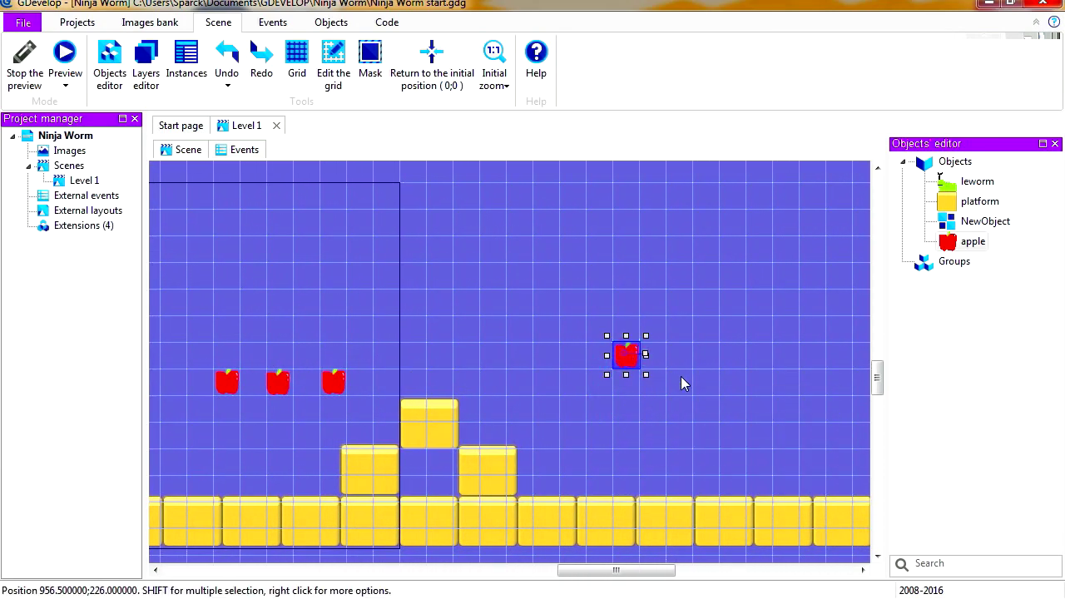
{"action": "right_click", "coordinate": [679, 362]}
{"action": "left_click", "coordinate": [717, 394]}
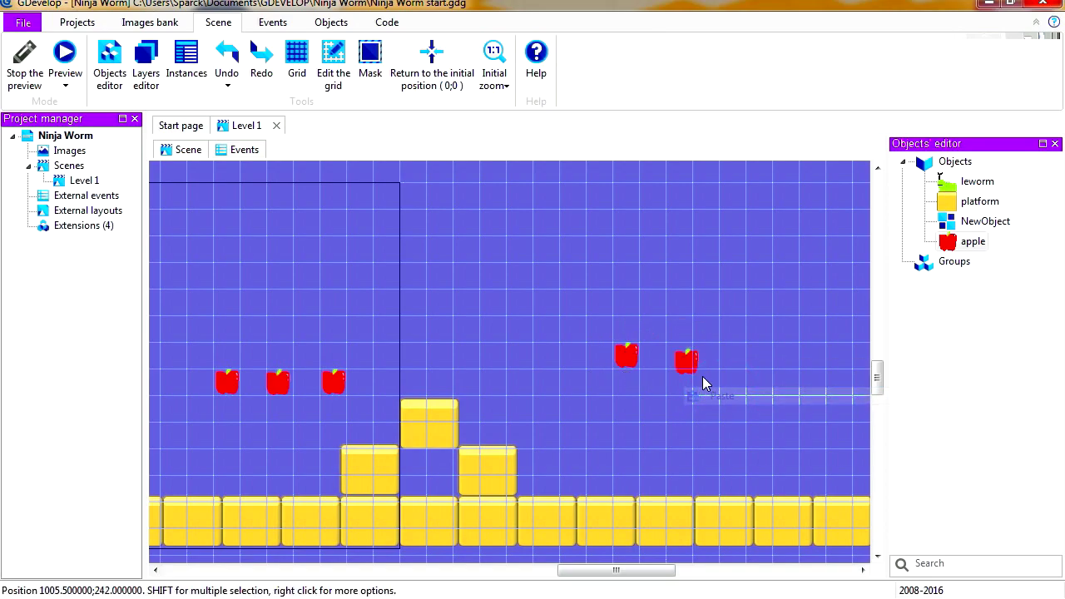
{"action": "left_click", "coordinate": [682, 357]}
Paste another pair of apples farther along the level and space them apart at the same height
{"action": "middle_click_drag", "start_coordinate": [768, 407], "coordinate": [460, 410]}
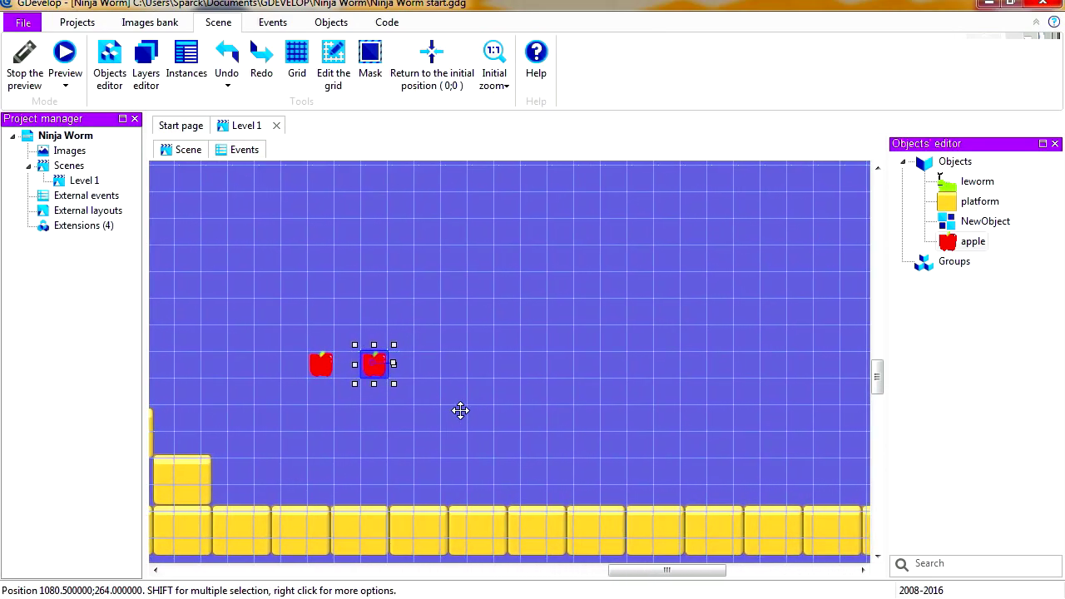
{"action": "right_click", "coordinate": [690, 369]}
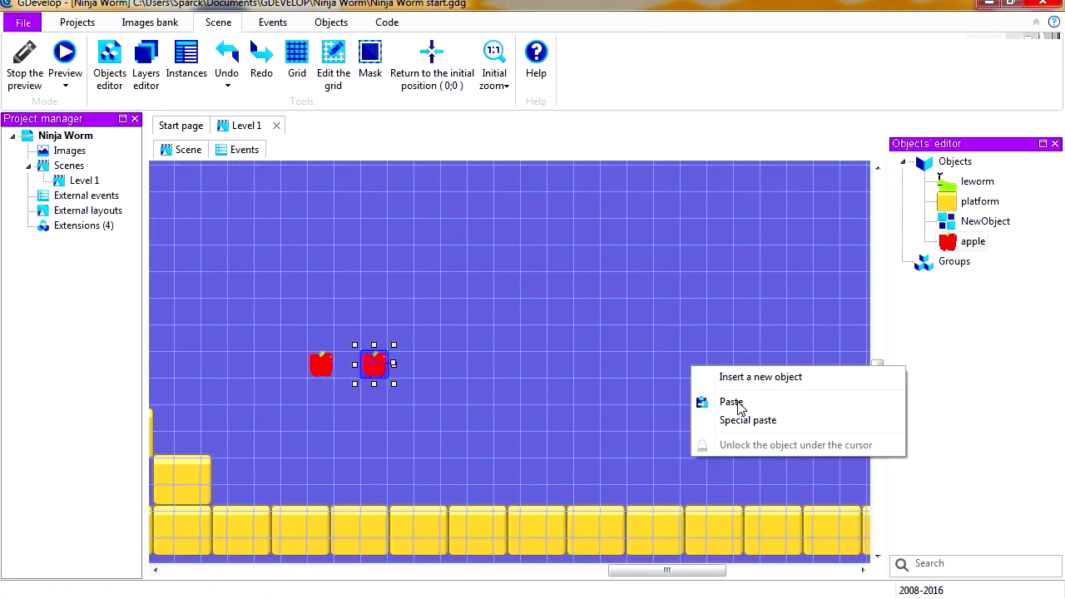
{"action": "left_click", "coordinate": [732, 402]}
{"action": "left_click", "coordinate": [696, 366]}
{"action": "right_click", "coordinate": [747, 370]}
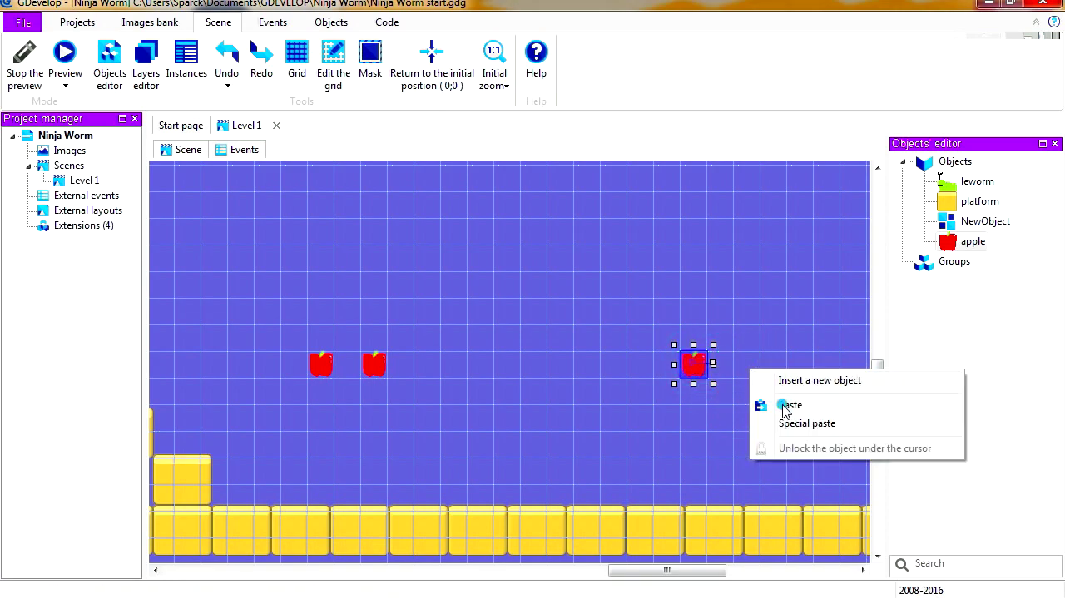
{"action": "left_click", "coordinate": [787, 409]}
{"action": "left_click_drag", "start_coordinate": [754, 368], "coordinate": [736, 366]}
{"action": "left_click", "coordinate": [780, 383]}
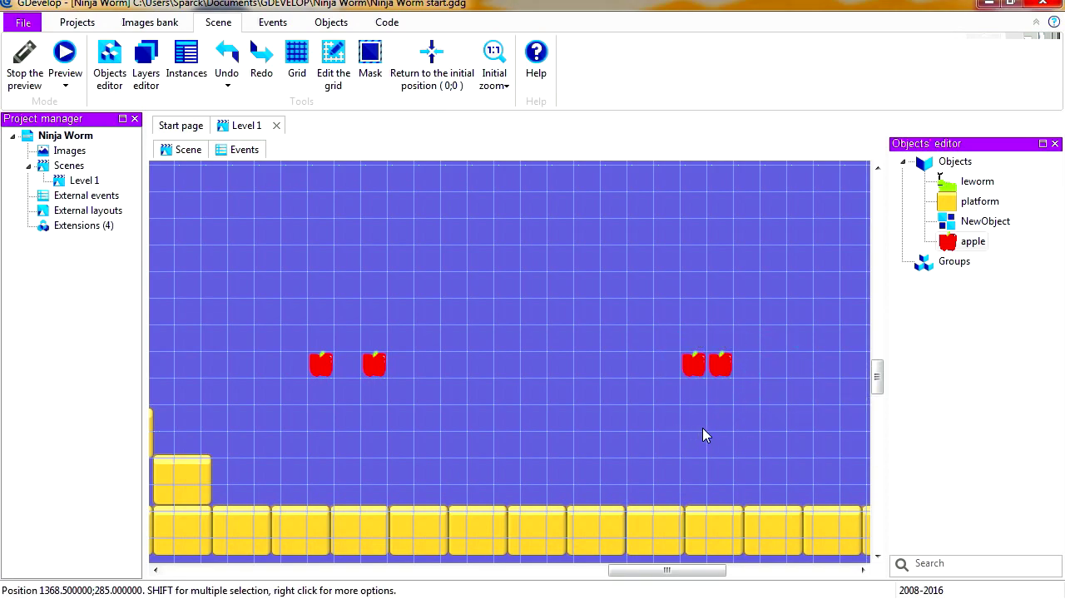
{"action": "middle_click_drag", "start_coordinate": [703, 435], "coordinate": [568, 433]}
{"action": "left_click_drag", "start_coordinate": [589, 368], "coordinate": [614, 378]}
{"action": "left_click_drag", "start_coordinate": [484, 404], "coordinate": [582, 411]}
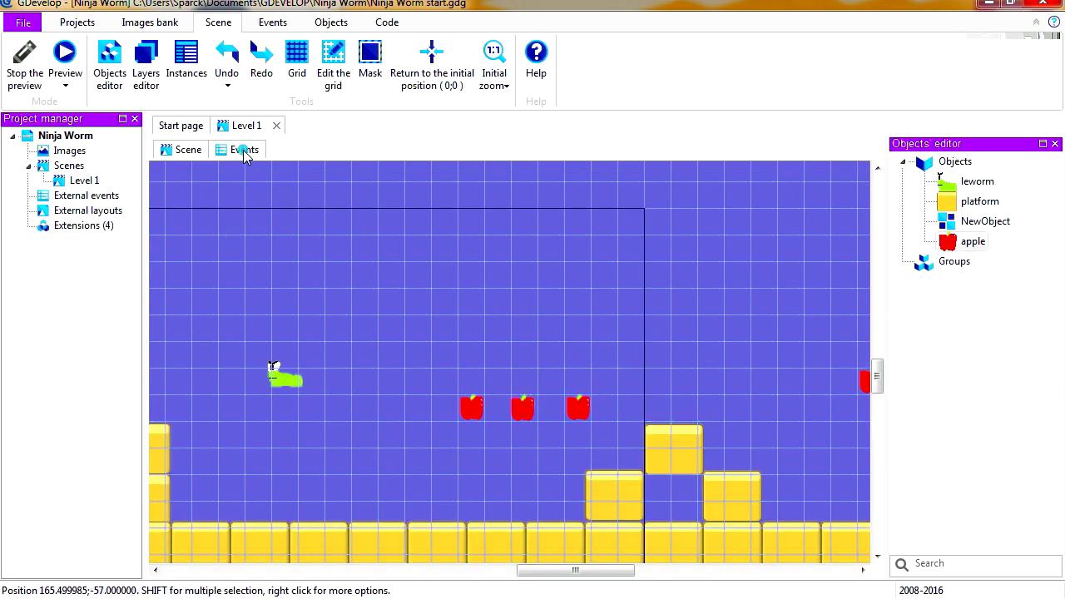
Add a new standard event to the Level 1 events and choose Collision as its condition
{"action": "left_click", "coordinate": [244, 153]}
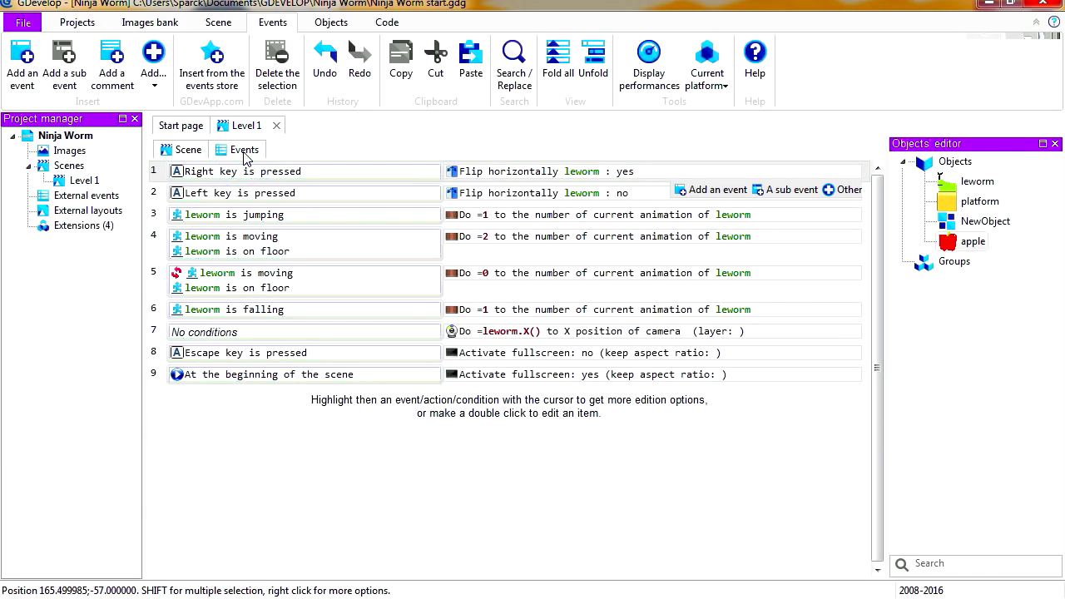
{"action": "left_click", "coordinate": [25, 58]}
{"action": "left_click", "coordinate": [182, 186]}
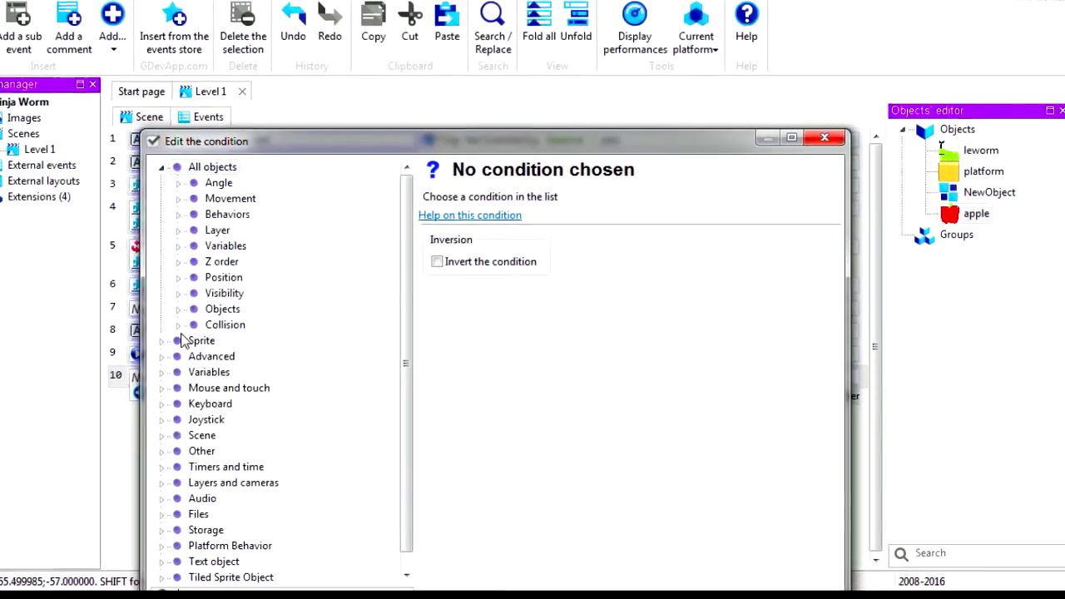
{"action": "double_click", "coordinate": [208, 324]}
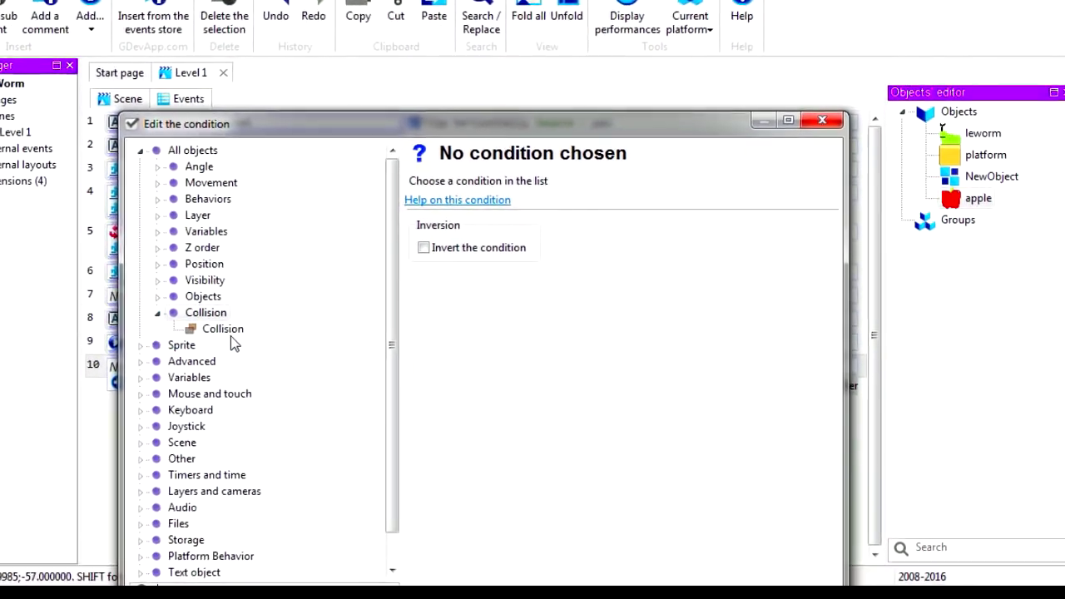
{"action": "left_click", "coordinate": [242, 340]}
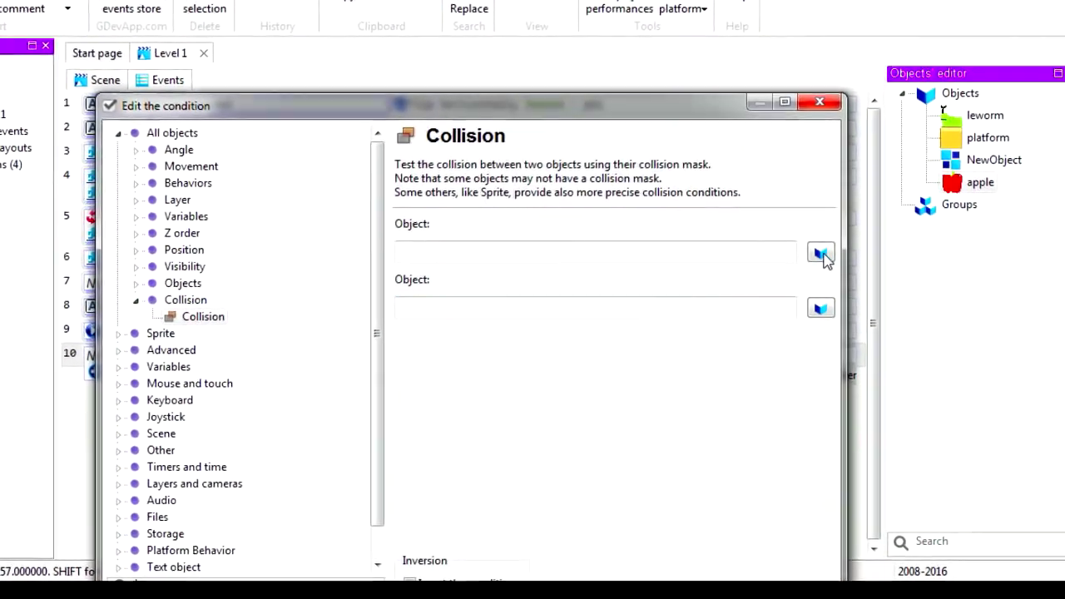
Set the collision condition to test leworm against apple
{"action": "left_click", "coordinate": [822, 256]}
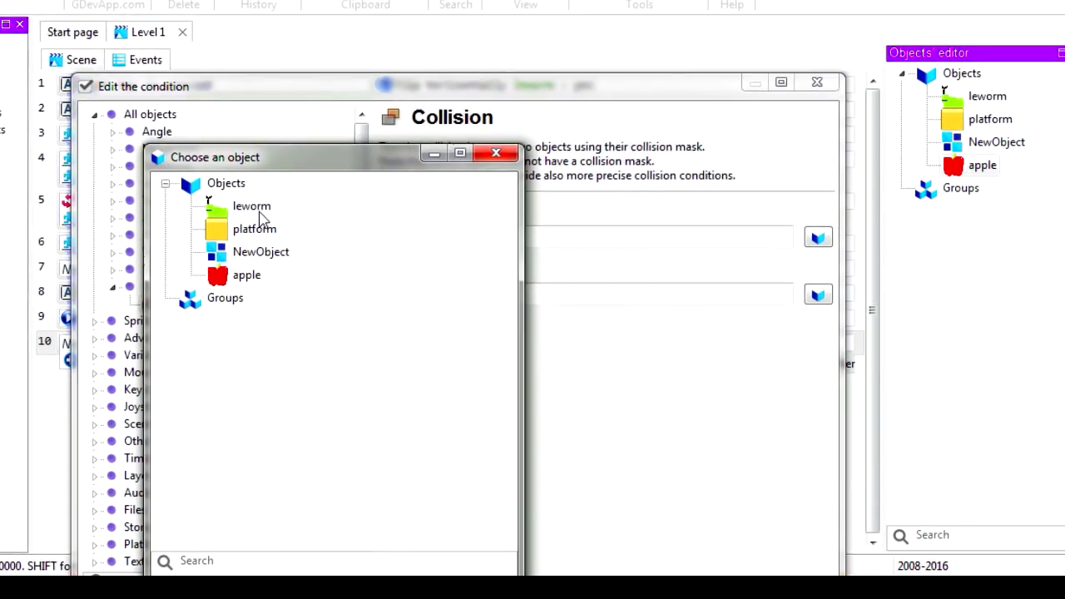
{"action": "left_click", "coordinate": [264, 221]}
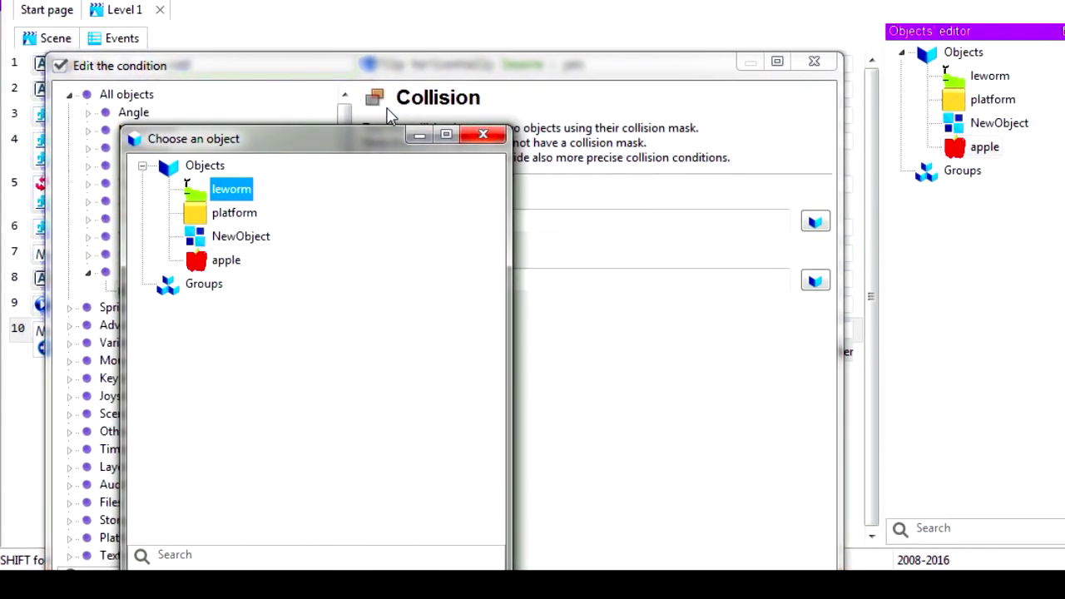
{"action": "left_click_drag", "start_coordinate": [373, 147], "coordinate": [391, 14]}
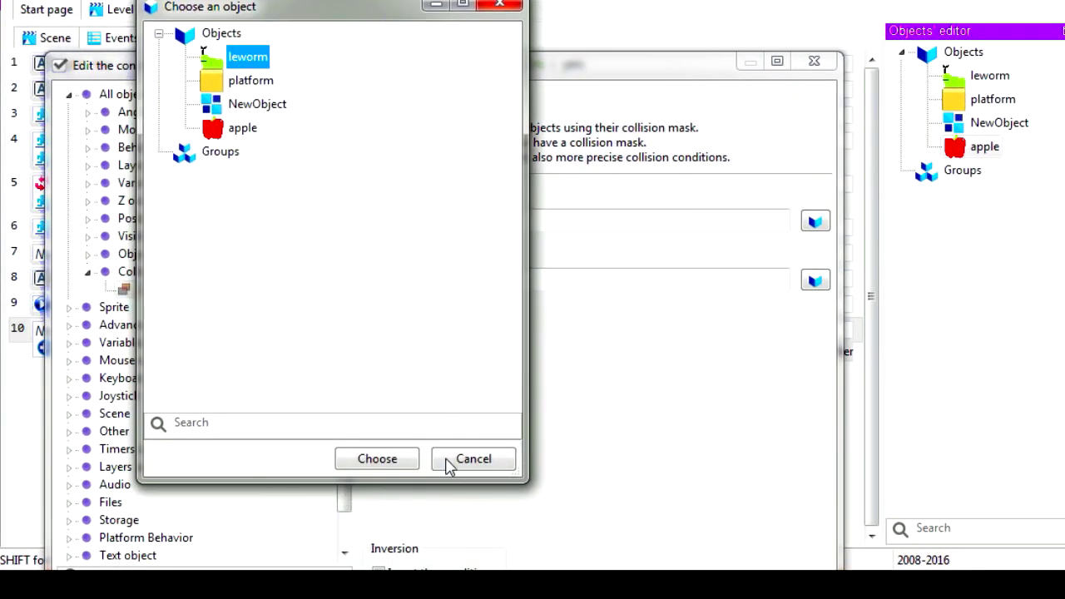
{"action": "left_click", "coordinate": [385, 459]}
{"action": "left_click", "coordinate": [815, 280]}
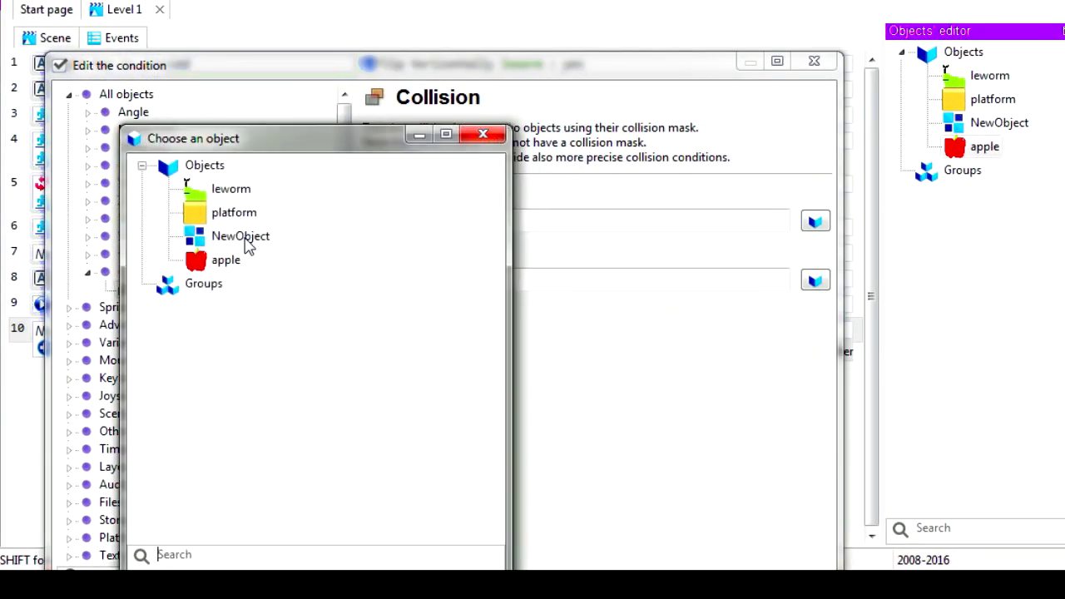
{"action": "double_click", "coordinate": [226, 262]}
{"action": "left_click_drag", "start_coordinate": [457, 53], "coordinate": [457, 72]}
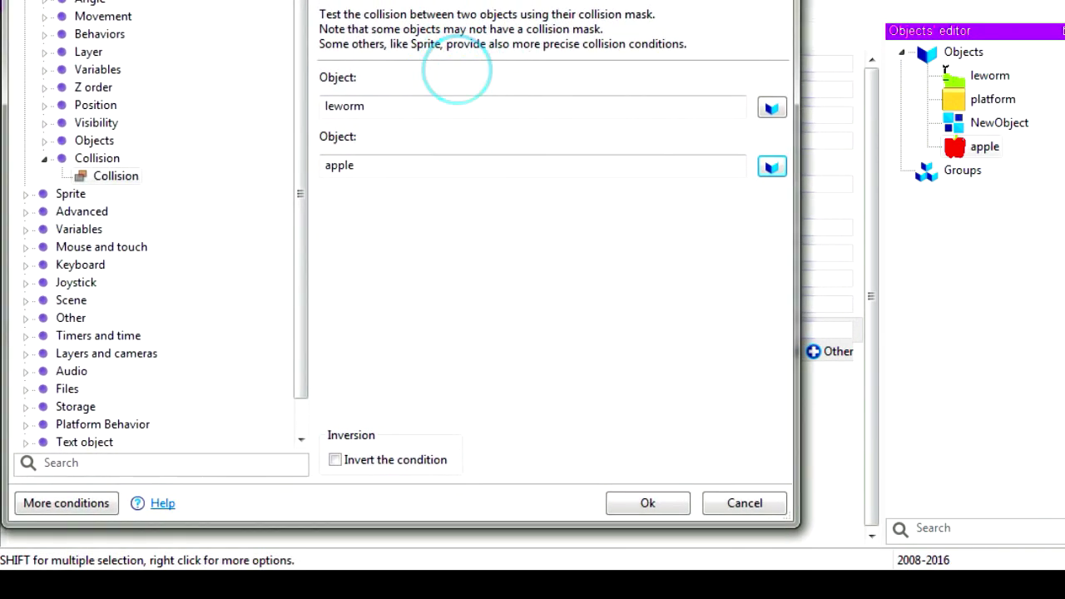
{"action": "left_click", "coordinate": [657, 502]}
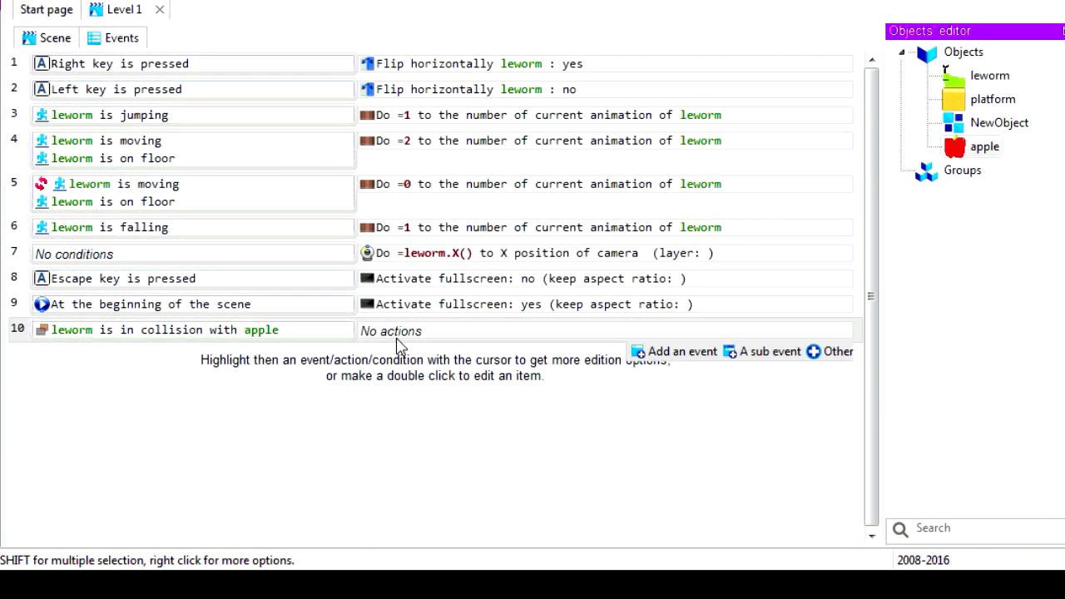
Add an action to the leworm and apple collision event that deletes the apple object
{"action": "left_click", "coordinate": [408, 348]}
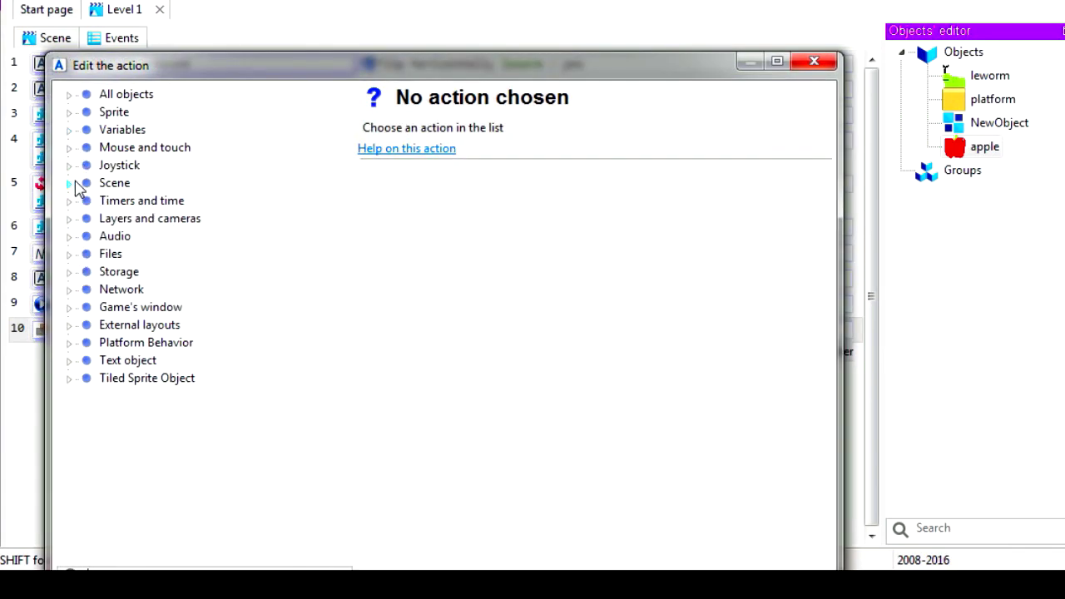
{"action": "mouse_move", "coordinate": [176, 10]}
{"action": "left_mouse_down"}
{"action": "mouse_move", "coordinate": [259, 79]}
{"action": "mouse_move", "coordinate": [148, 4]}
{"action": "mouse_move", "coordinate": [168, 11]}
{"action": "left_mouse_up"}
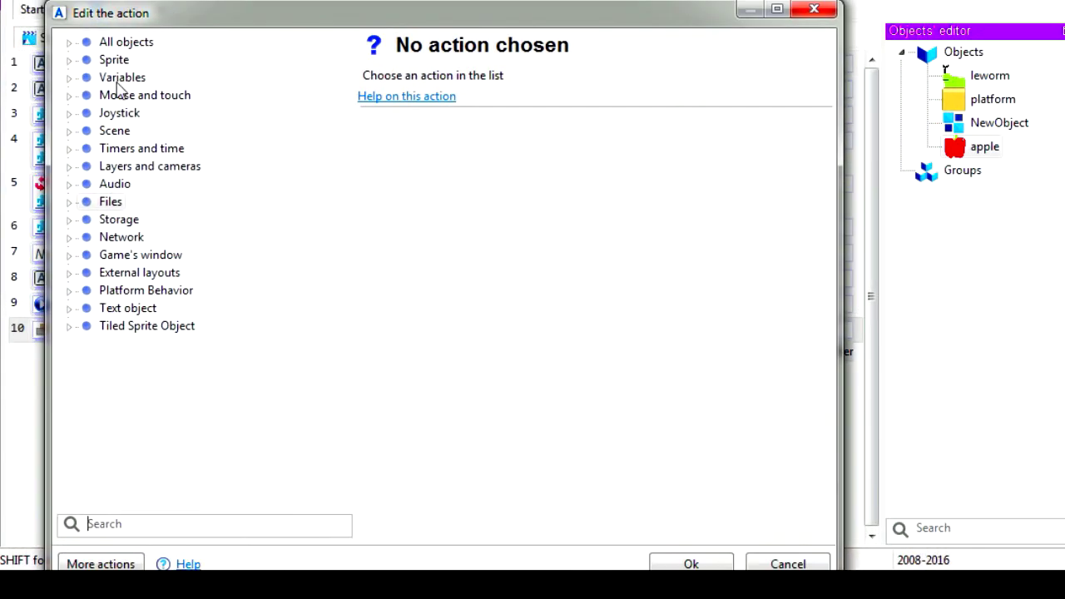
{"action": "left_click", "coordinate": [74, 45]}
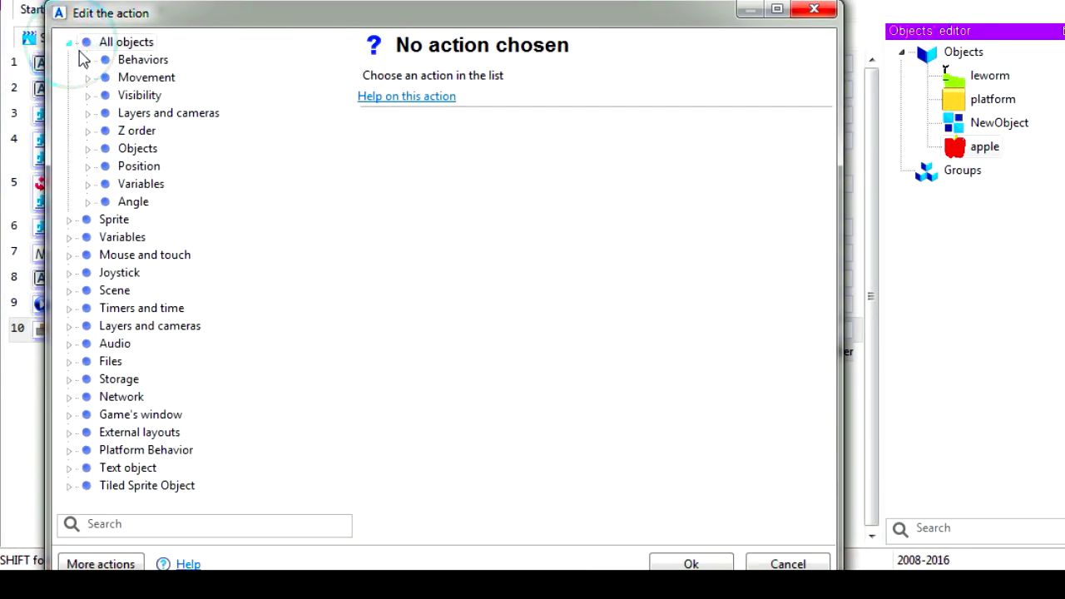
{"action": "left_click", "coordinate": [87, 149]}
{"action": "left_click", "coordinate": [185, 167]}
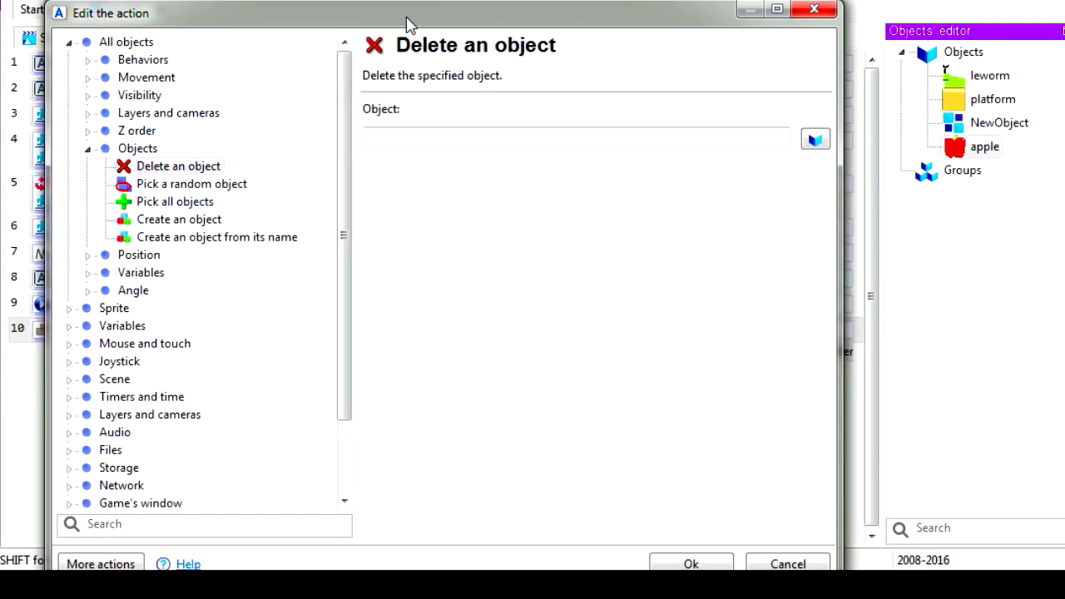
{"action": "left_click_drag", "start_coordinate": [408, 23], "coordinate": [337, 0]}
{"action": "left_click", "coordinate": [739, 102]}
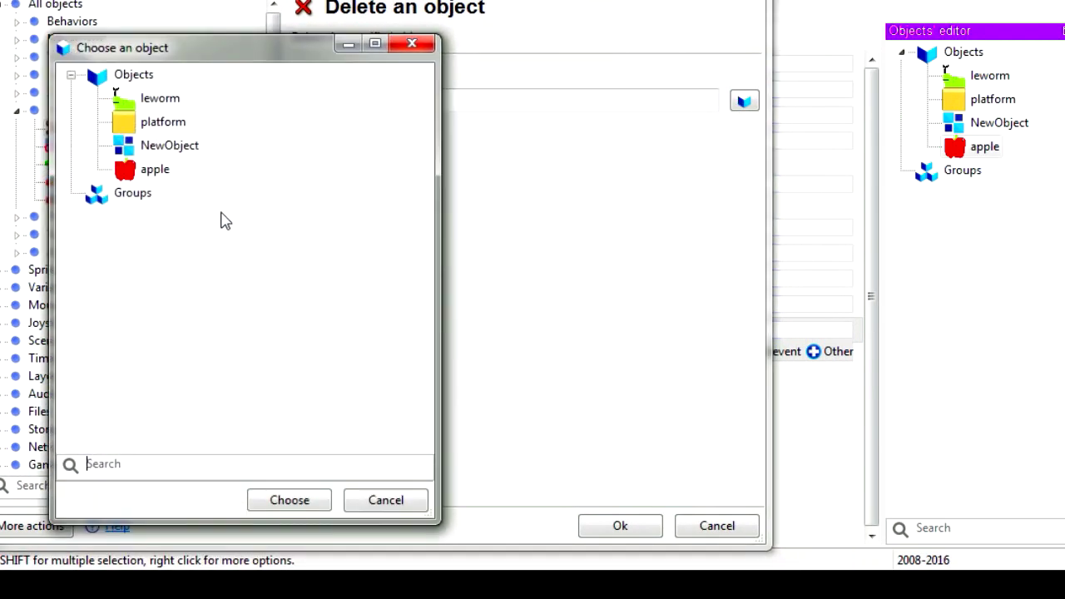
{"action": "left_click", "coordinate": [155, 170]}
{"action": "left_click", "coordinate": [303, 503]}
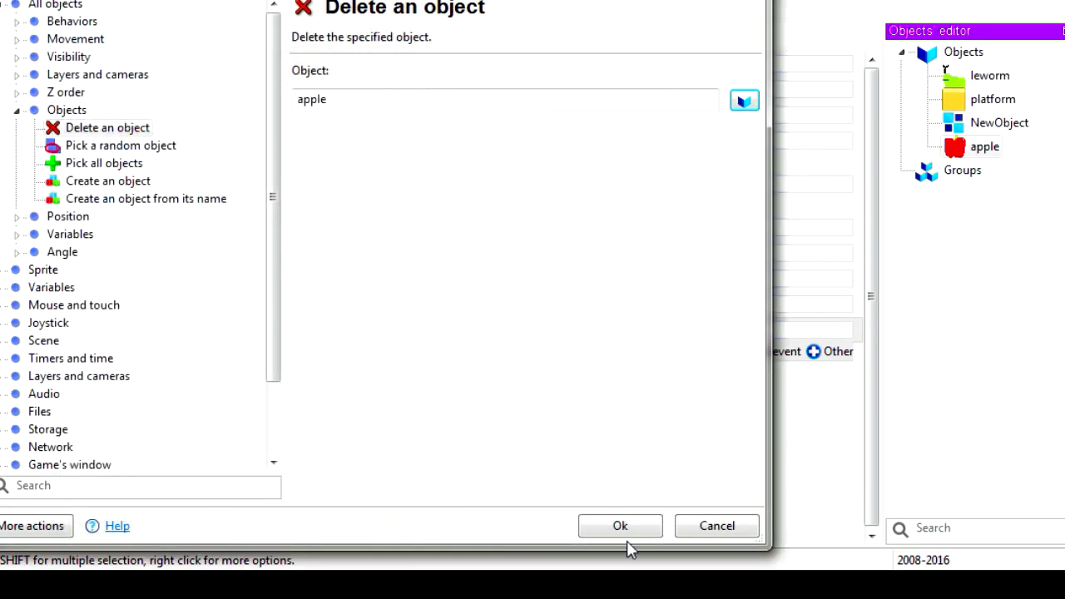
{"action": "left_click", "coordinate": [623, 525]}
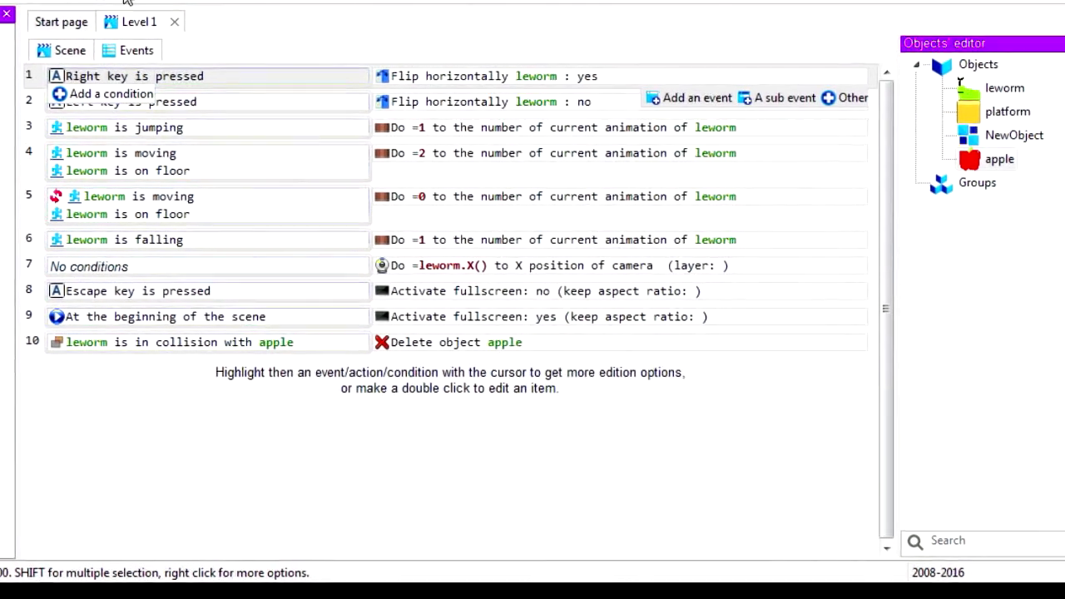
Preview the level and run and jump the worm into the apples to test their collection
{"action": "left_click", "coordinate": [57, 39]}
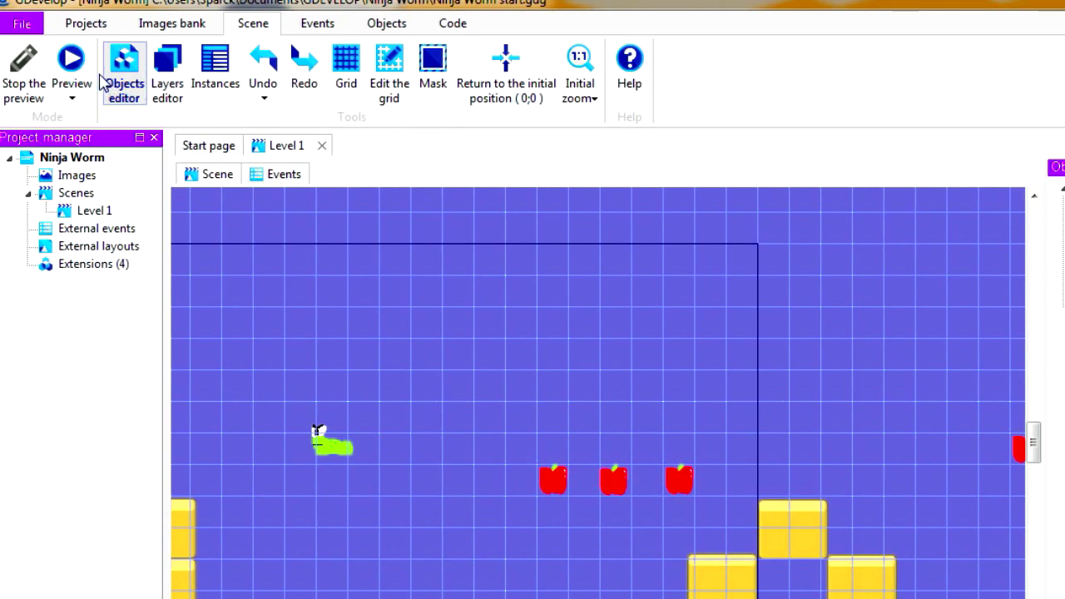
{"action": "left_click", "coordinate": [47, 43]}
{"action": "left_click", "coordinate": [148, 57]}
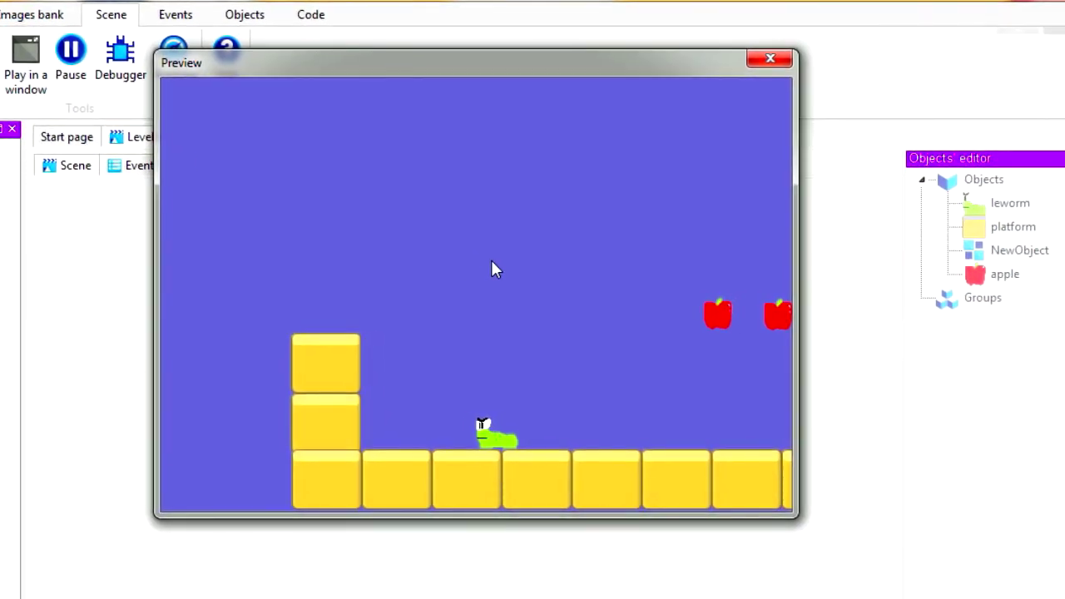
{"action": "key", "text": "Right"}
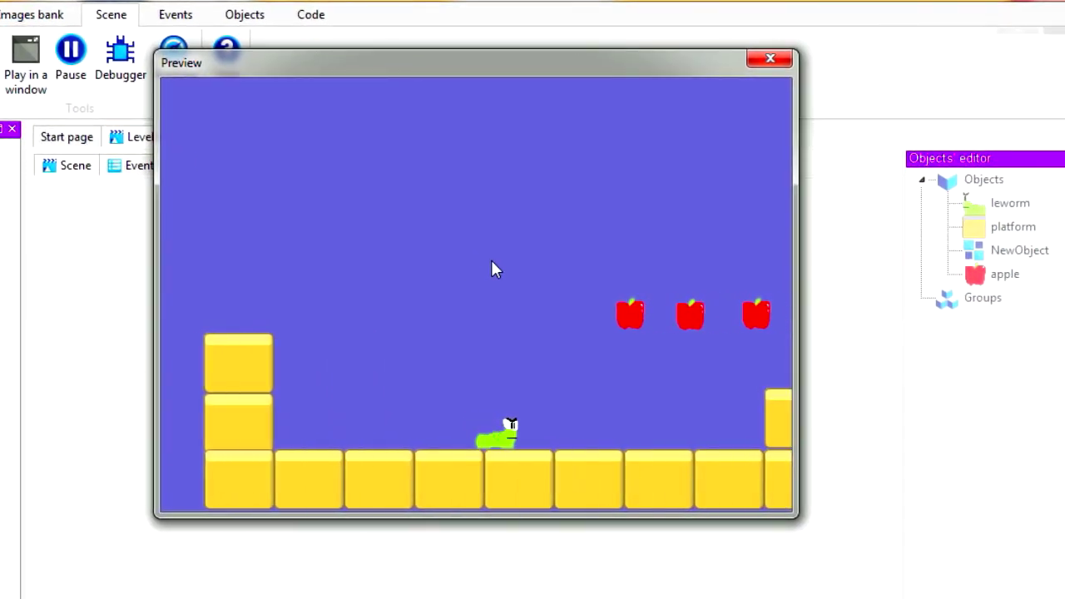
{"action": "key", "text": "space"}
{"action": "key", "text": "space"}
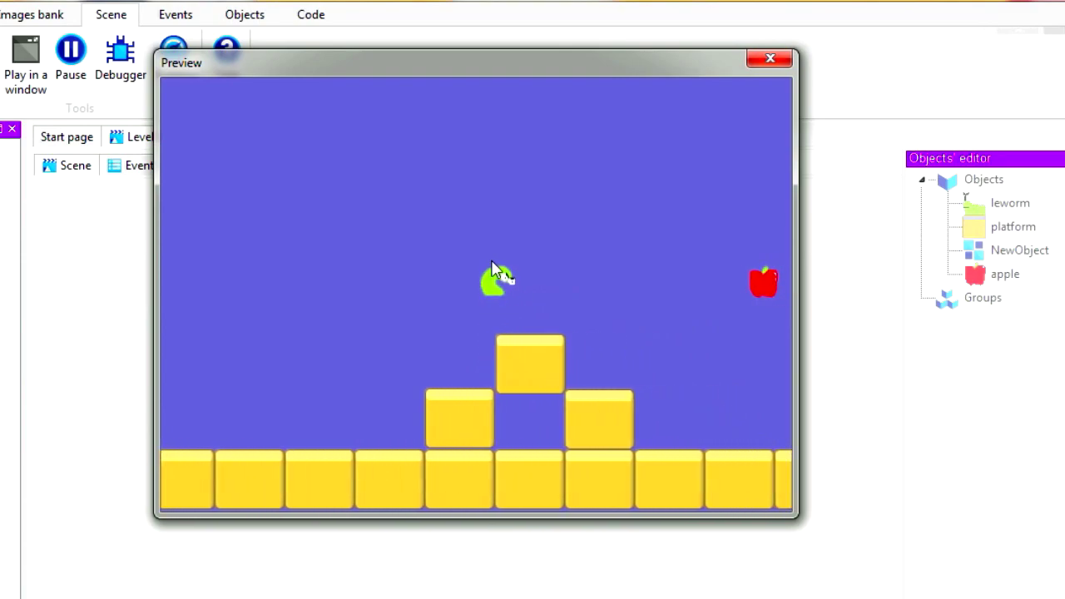
{"action": "key", "text": "space"}
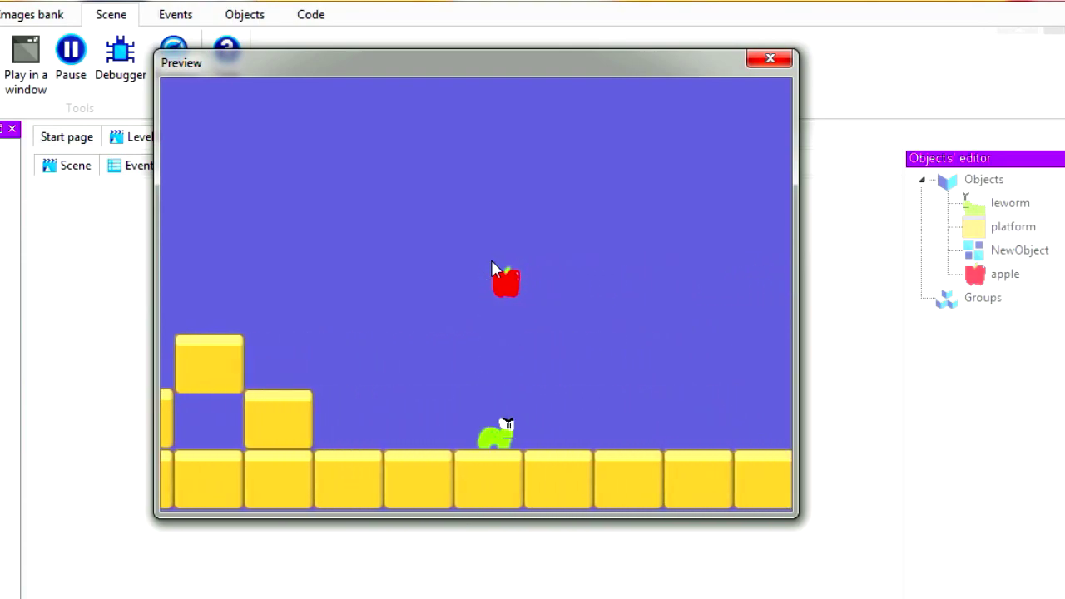
{"action": "key", "text": "space"}
{"action": "key", "text": "space"}
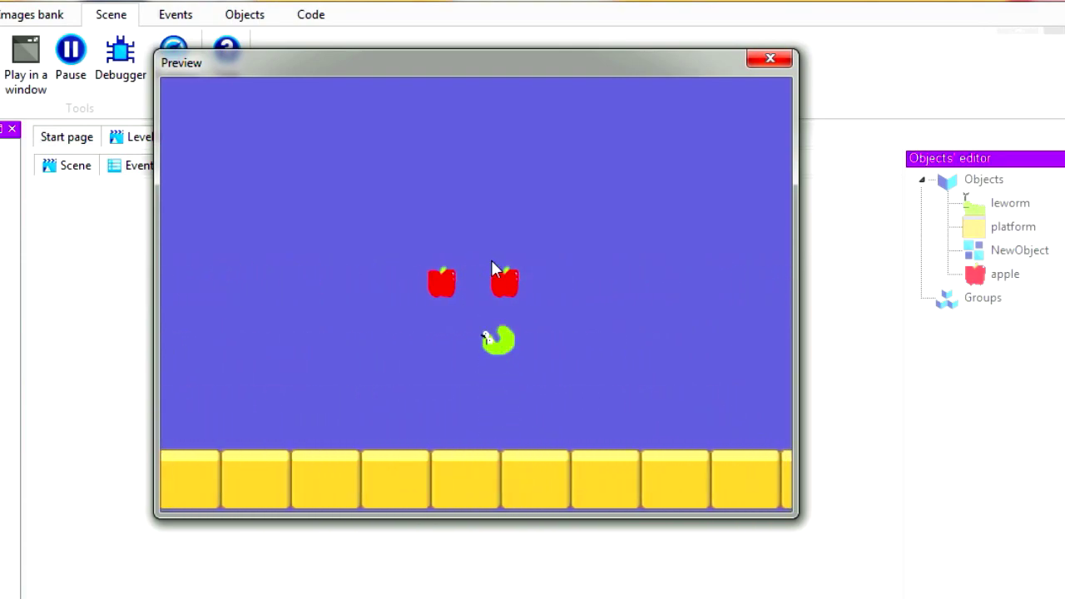
{"action": "key", "text": "space"}
{"action": "key", "text": "space"}
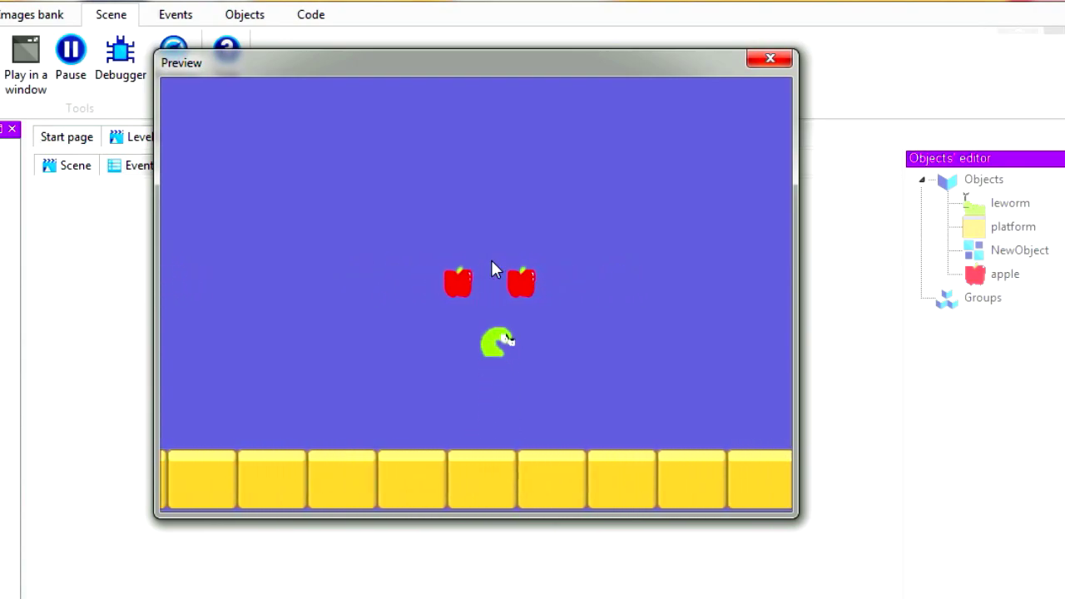
{"action": "key", "text": "space"}
{"action": "key", "text": "space"}
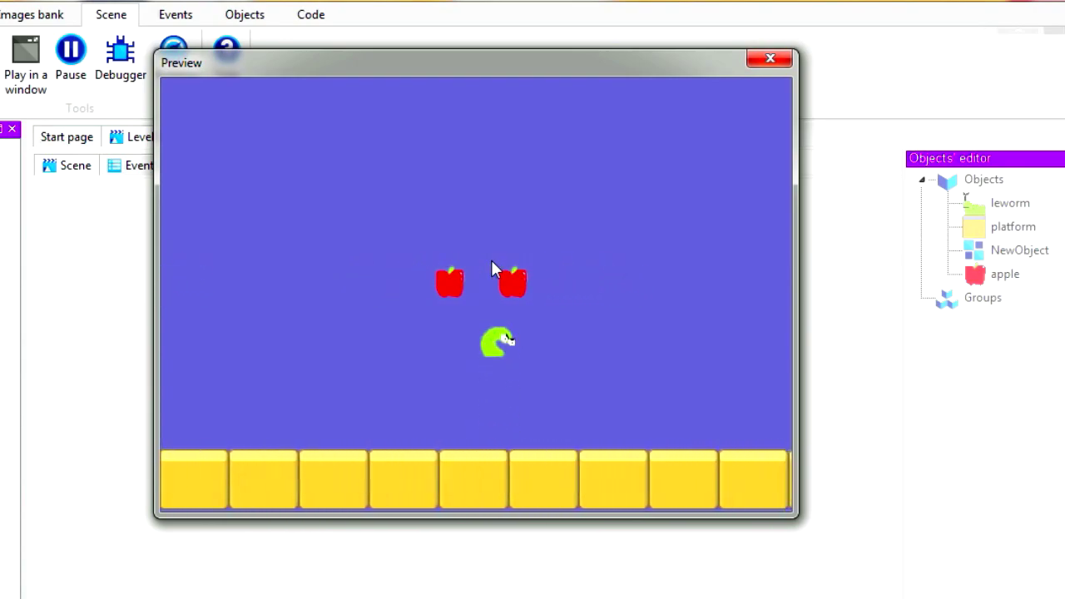
{"action": "key", "text": "space"}
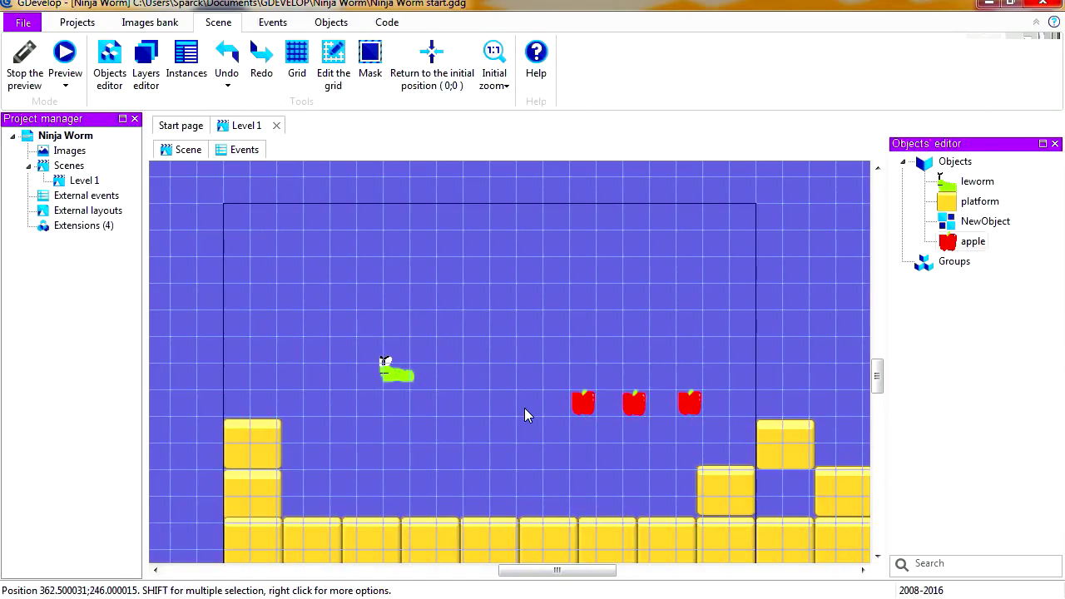
Insert a Text object with its default settings and place it near the upper-left corner of the scene's window frame
{"action": "middle_click_drag", "start_coordinate": [524, 409], "coordinate": [496, 391]}
{"action": "right_click", "coordinate": [464, 404]}
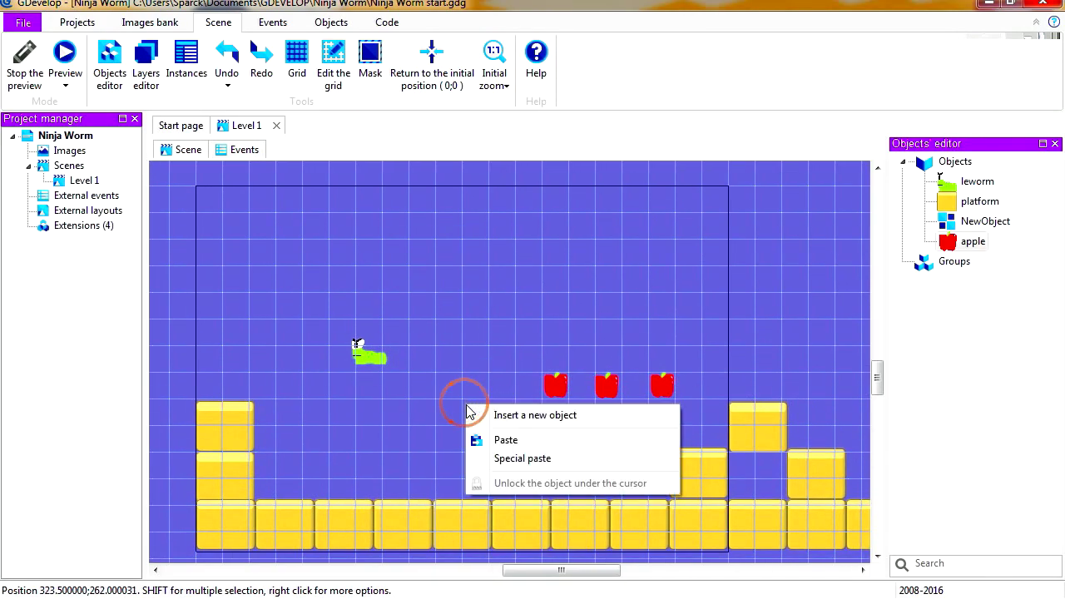
{"action": "left_click", "coordinate": [497, 418]}
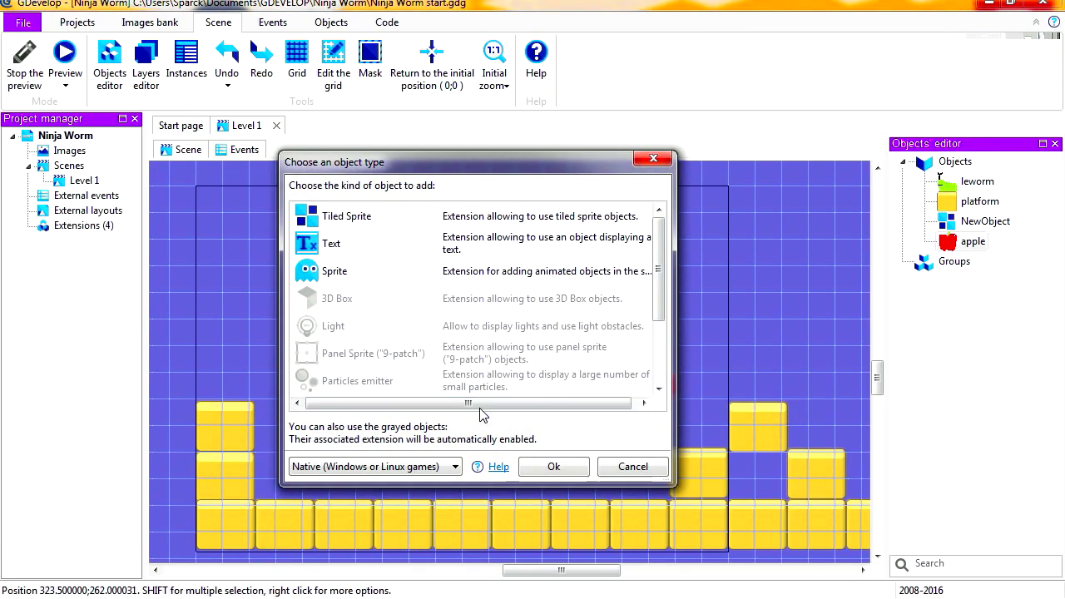
{"action": "left_click", "coordinate": [340, 249]}
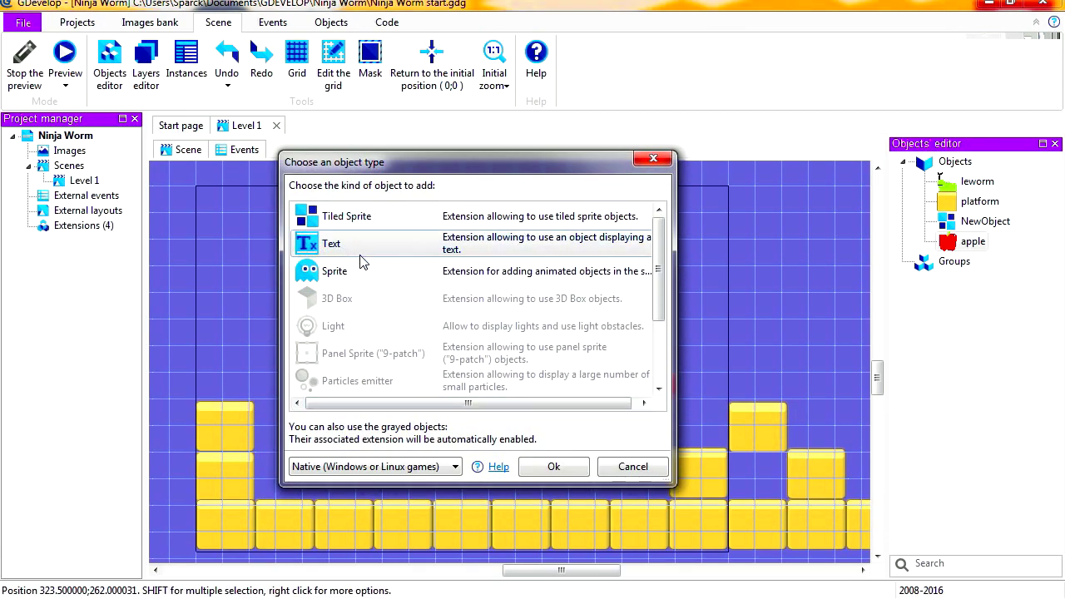
{"action": "left_click_drag", "start_coordinate": [405, 161], "coordinate": [404, 135]}
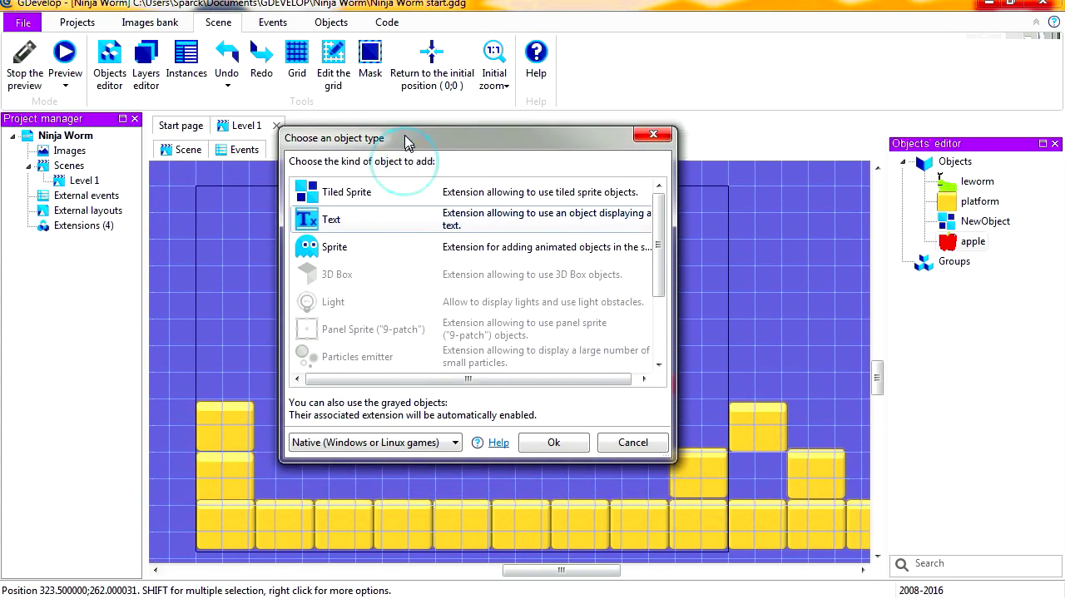
{"action": "left_click", "coordinate": [553, 440]}
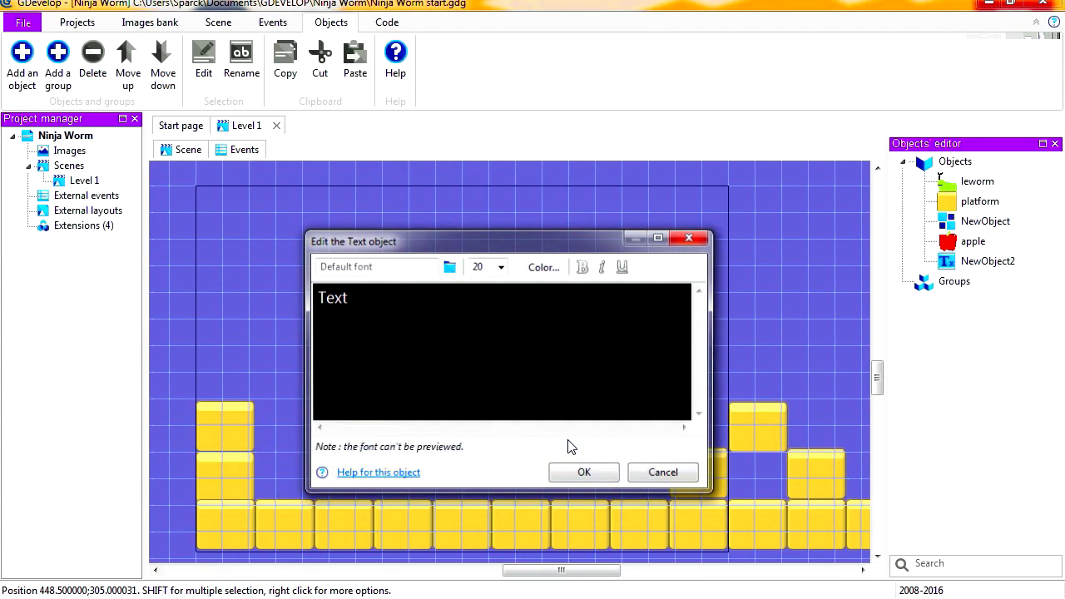
{"action": "left_click", "coordinate": [585, 474]}
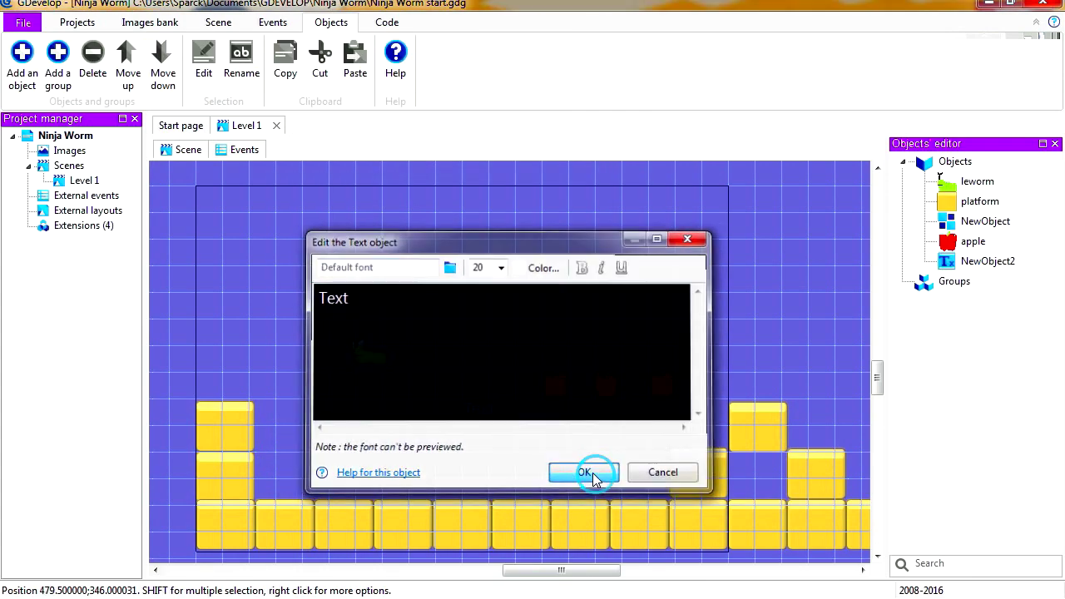
{"action": "left_click", "coordinate": [480, 416]}
{"action": "left_click_drag", "start_coordinate": [482, 416], "coordinate": [241, 228]}
Add a scene variable named score to Level 1, keeping its default initial value
{"action": "right_click", "coordinate": [93, 181]}
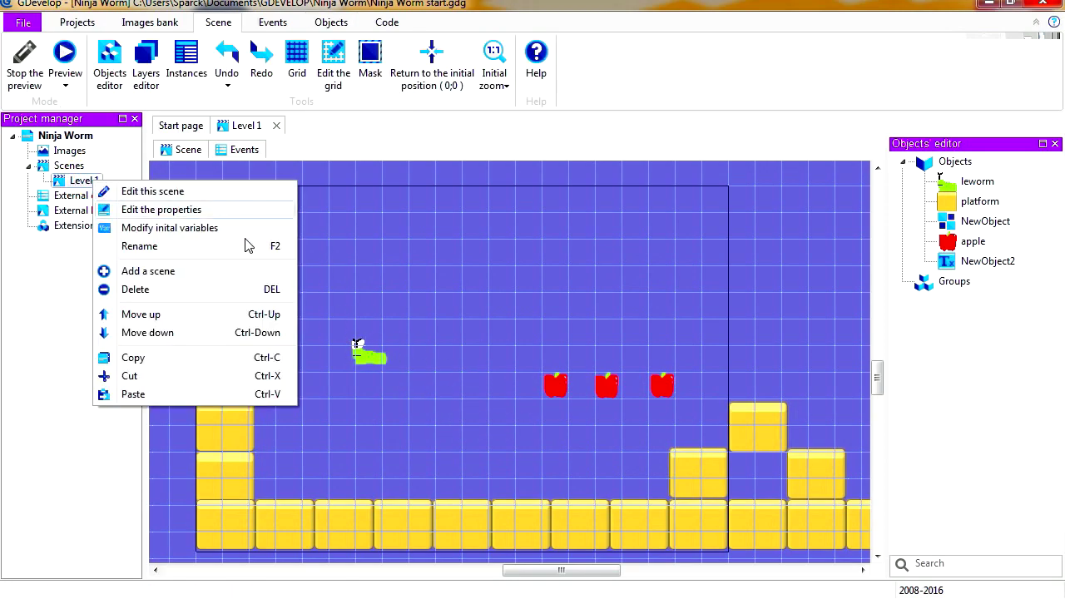
{"action": "left_click", "coordinate": [196, 233]}
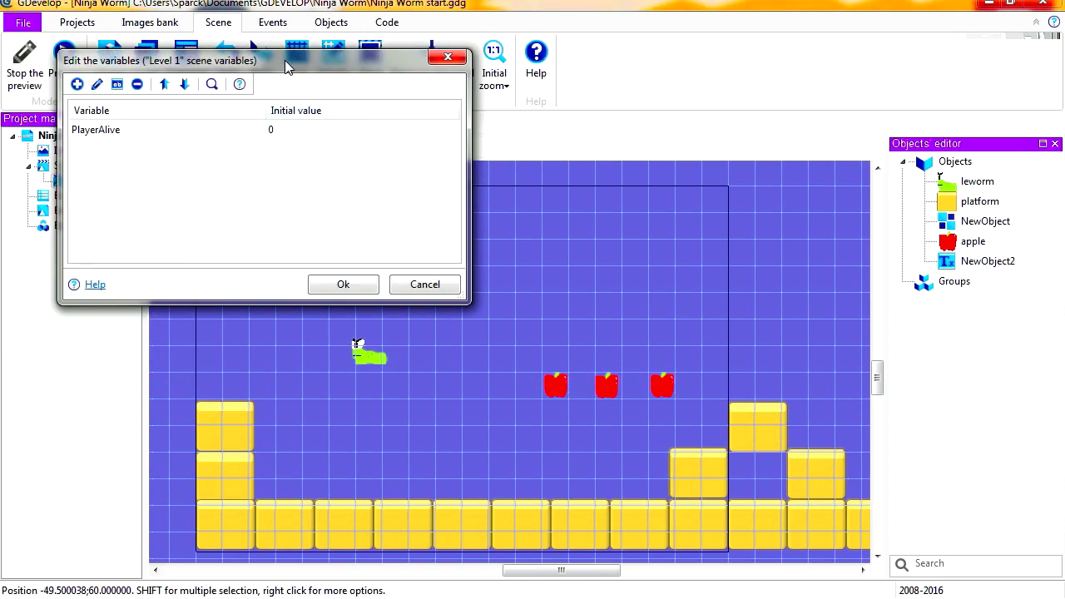
{"action": "left_click_drag", "start_coordinate": [285, 66], "coordinate": [469, 117]}
{"action": "left_click", "coordinate": [291, 183]}
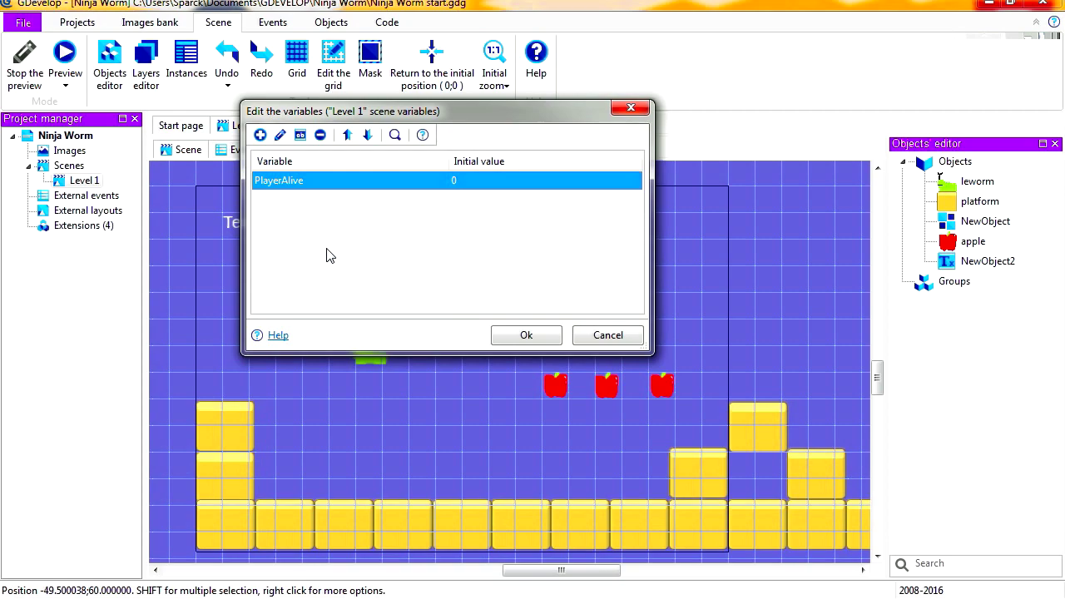
{"action": "left_click", "coordinate": [260, 136]}
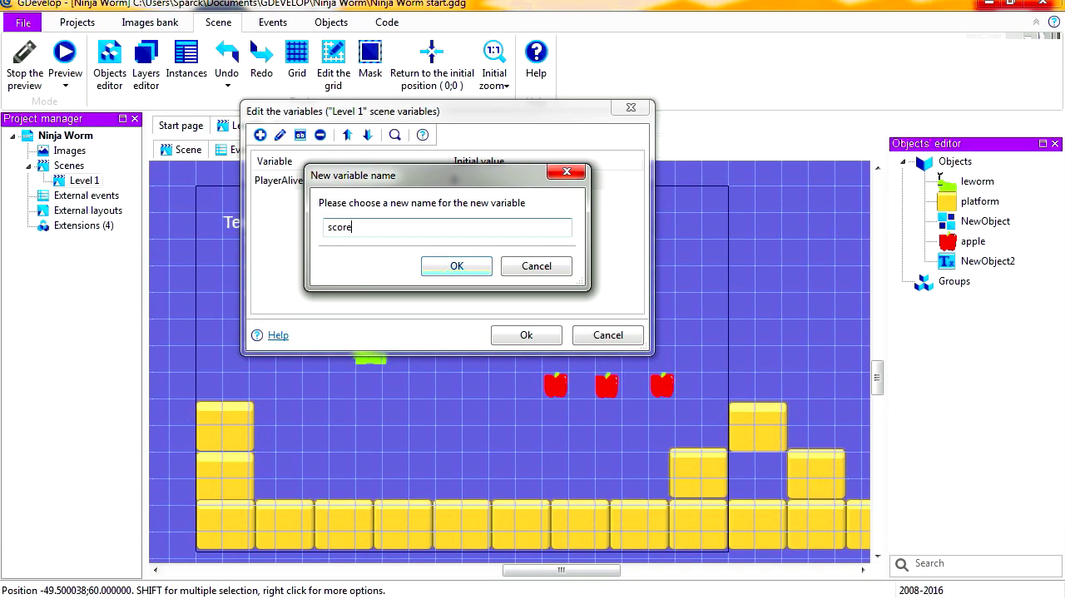
{"action": "left_click", "coordinate": [456, 266]}
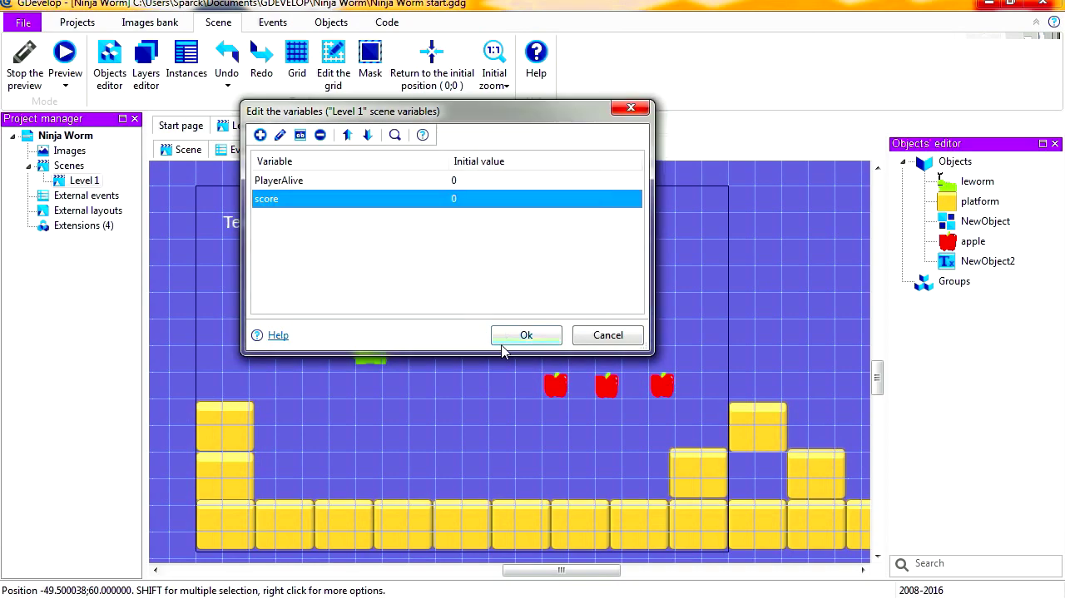
{"action": "left_click", "coordinate": [528, 335]}
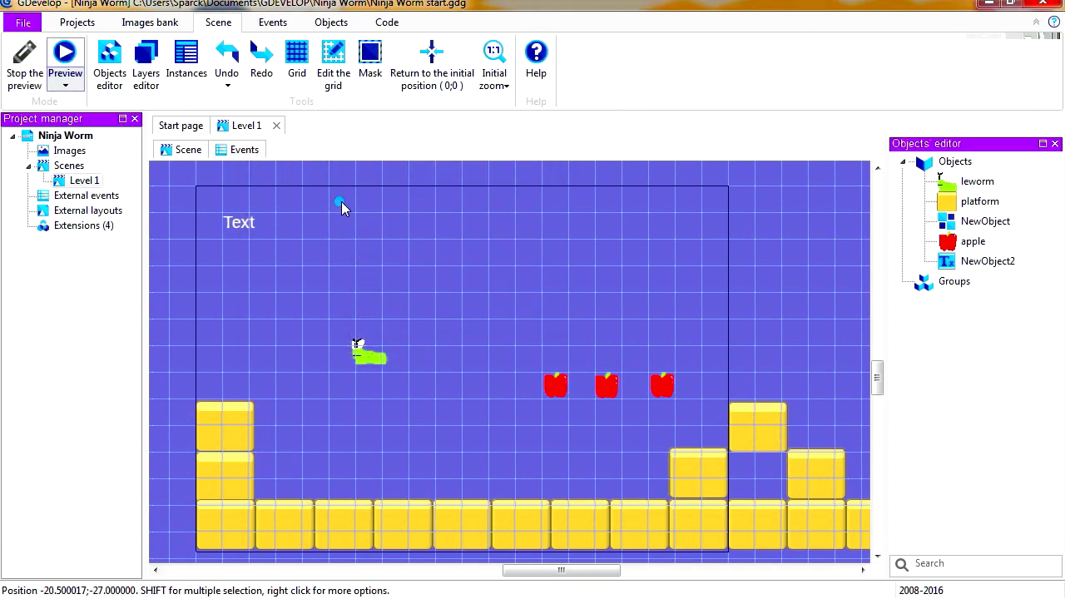
Preview the level and run and jump the worm through it to check how the Text object displays
{"action": "left_click", "coordinate": [65, 55]}
{"action": "left_click", "coordinate": [147, 66]}
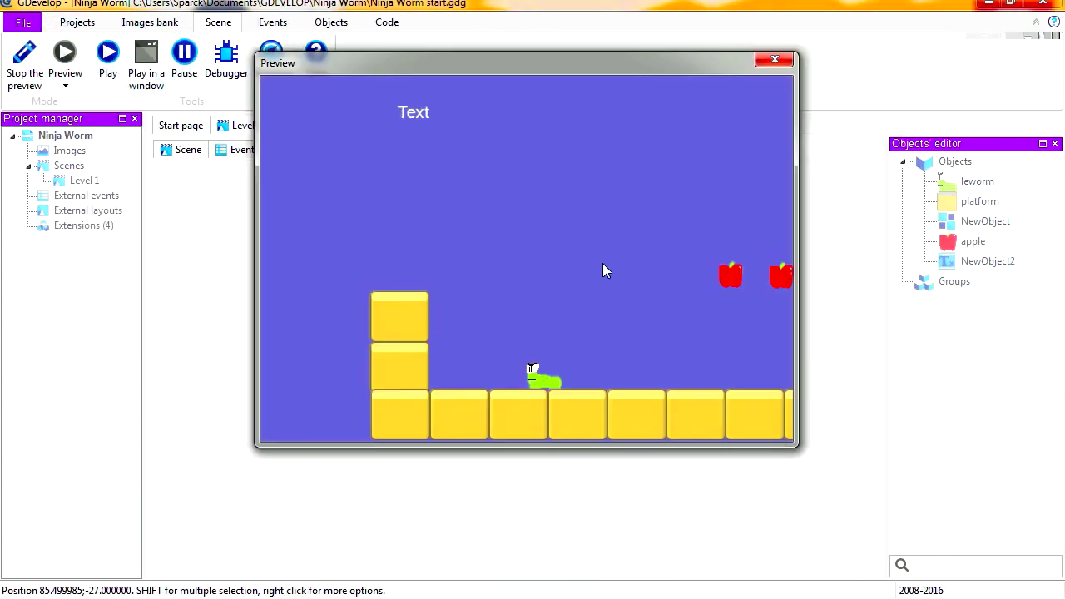
{"action": "key", "text": "Right"}
{"action": "key", "text": "space"}
{"action": "key", "text": "space"}
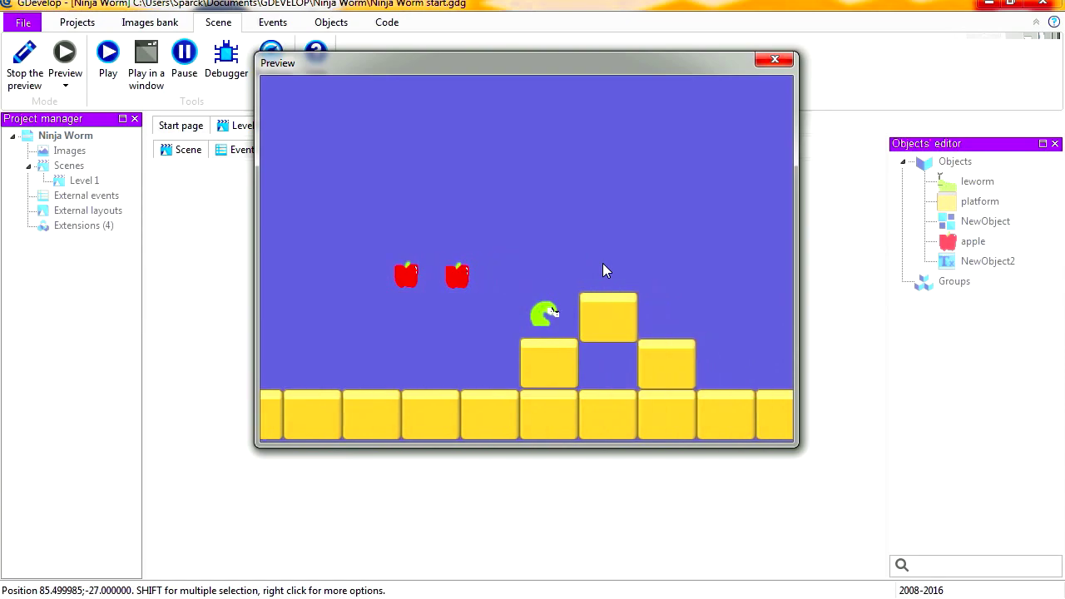
{"action": "key", "text": "Left"}
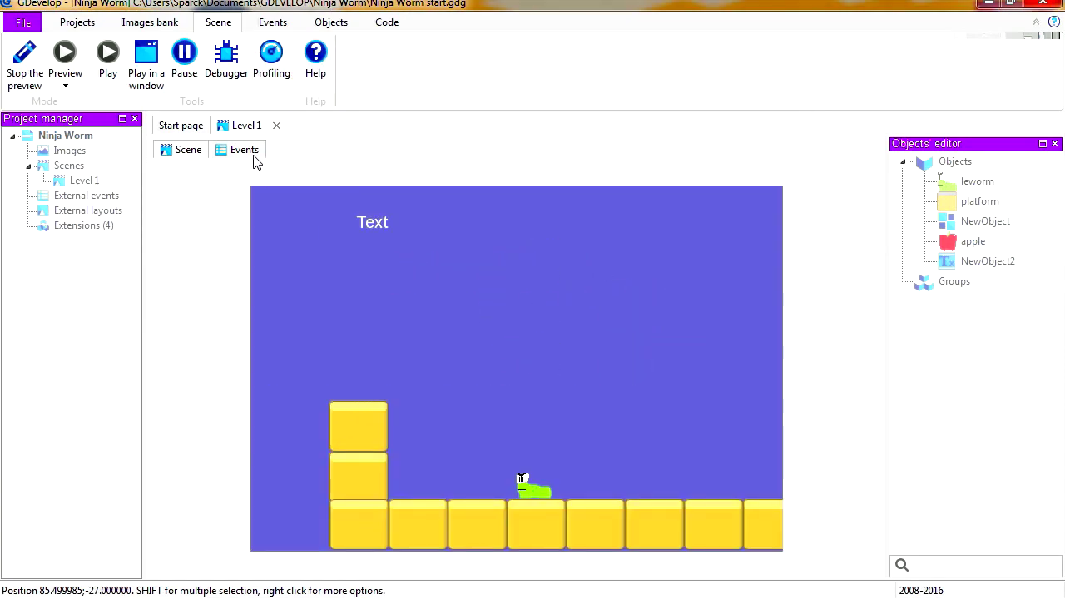
Add a Modify the text action for NewObject2 to the event without conditions that sets the camera's X position
{"action": "left_click", "coordinate": [244, 149]}
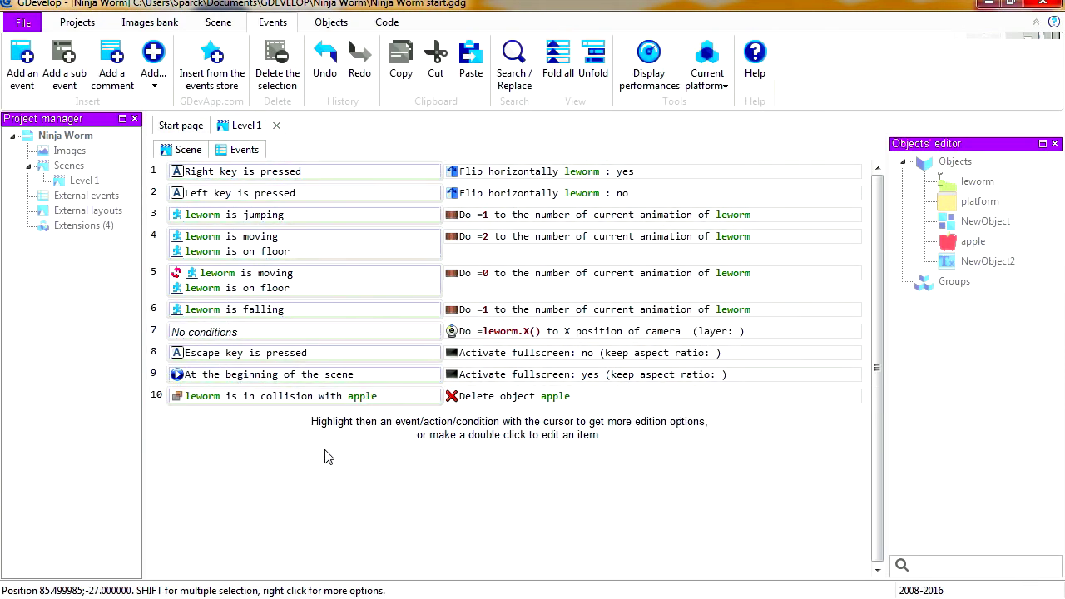
{"action": "mouse_move", "coordinate": [208, 335]}
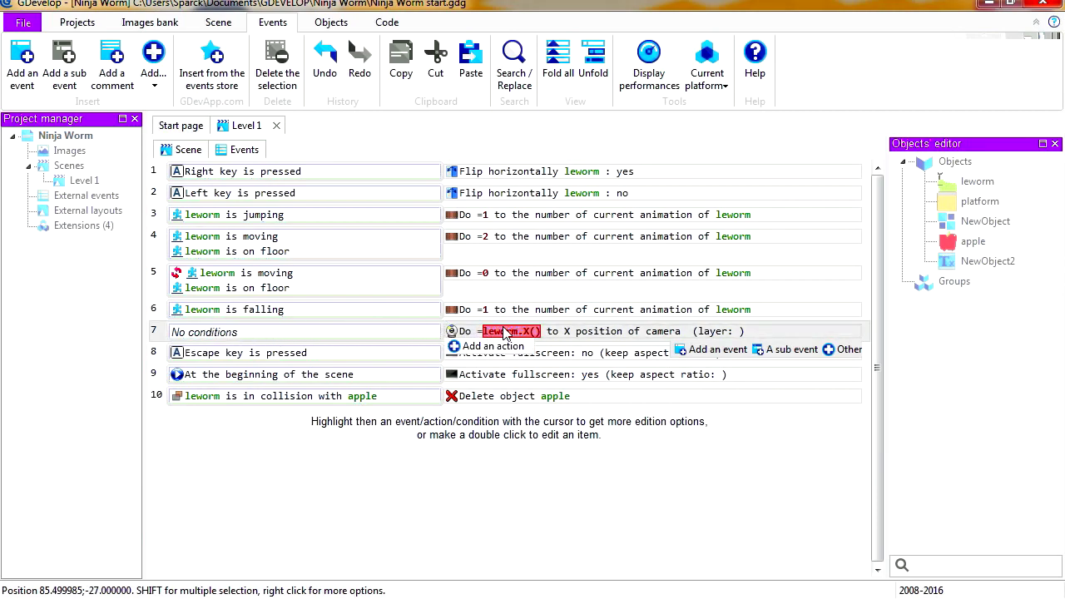
{"action": "left_click", "coordinate": [487, 349]}
{"action": "left_click_drag", "start_coordinate": [341, 172], "coordinate": [418, 101]}
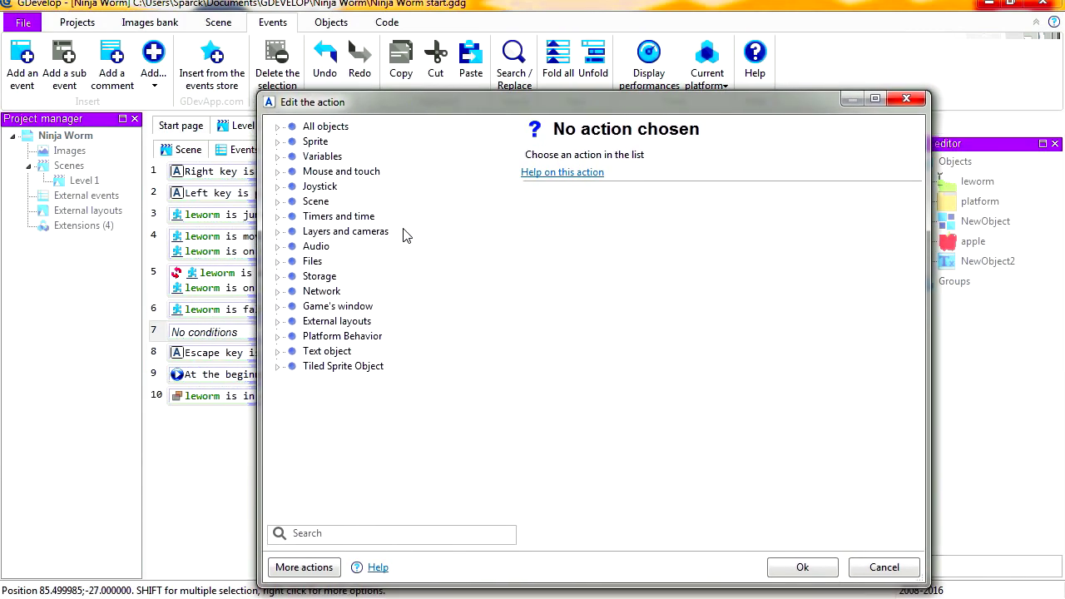
{"action": "left_click", "coordinate": [276, 352]}
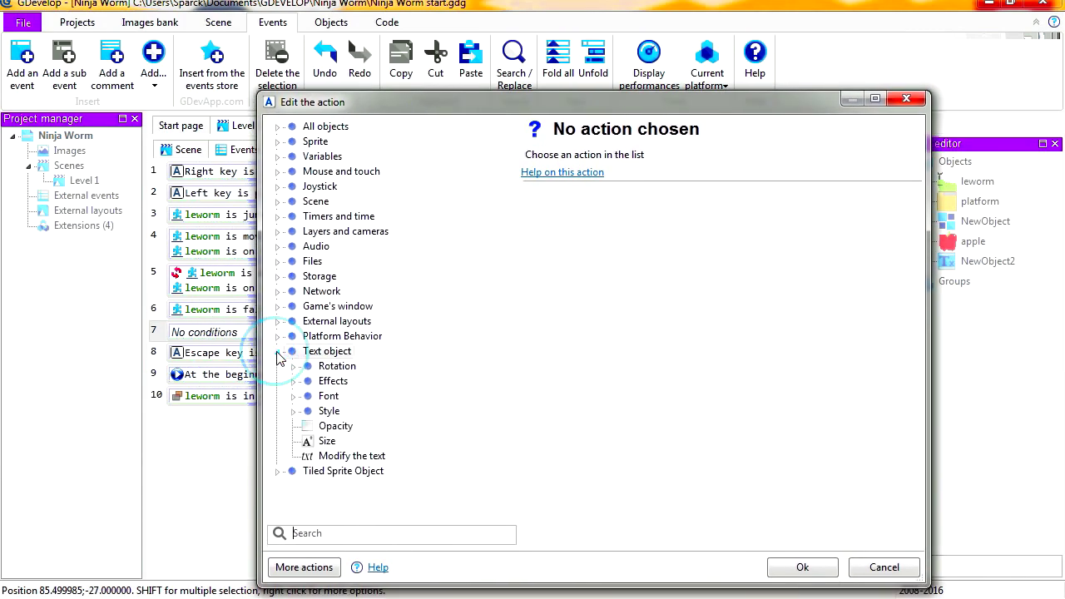
{"action": "left_click", "coordinate": [349, 456]}
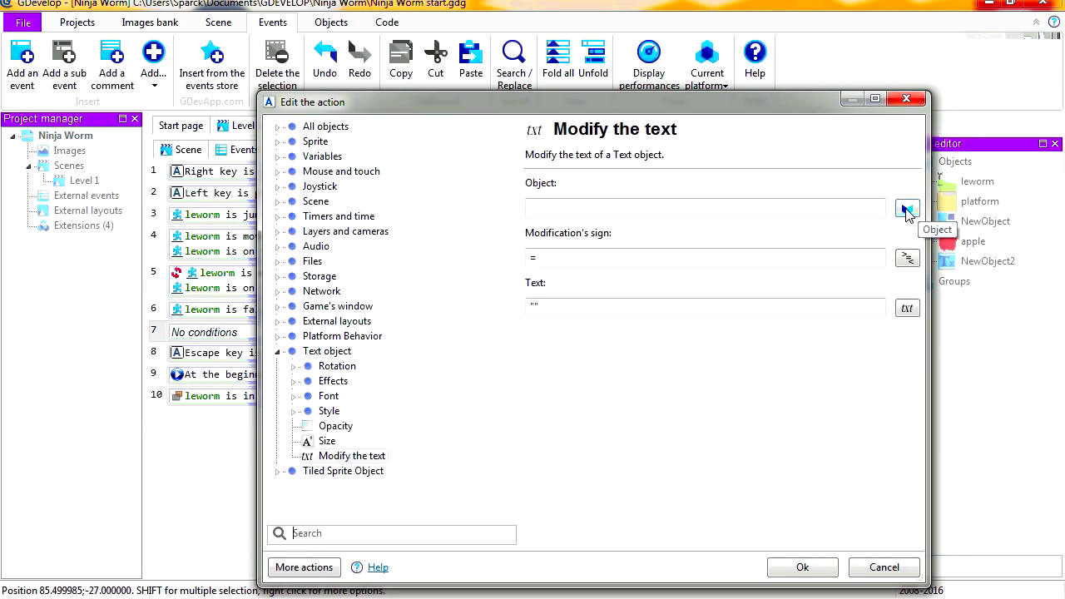
{"action": "left_click", "coordinate": [906, 208]}
{"action": "left_click", "coordinate": [424, 206]}
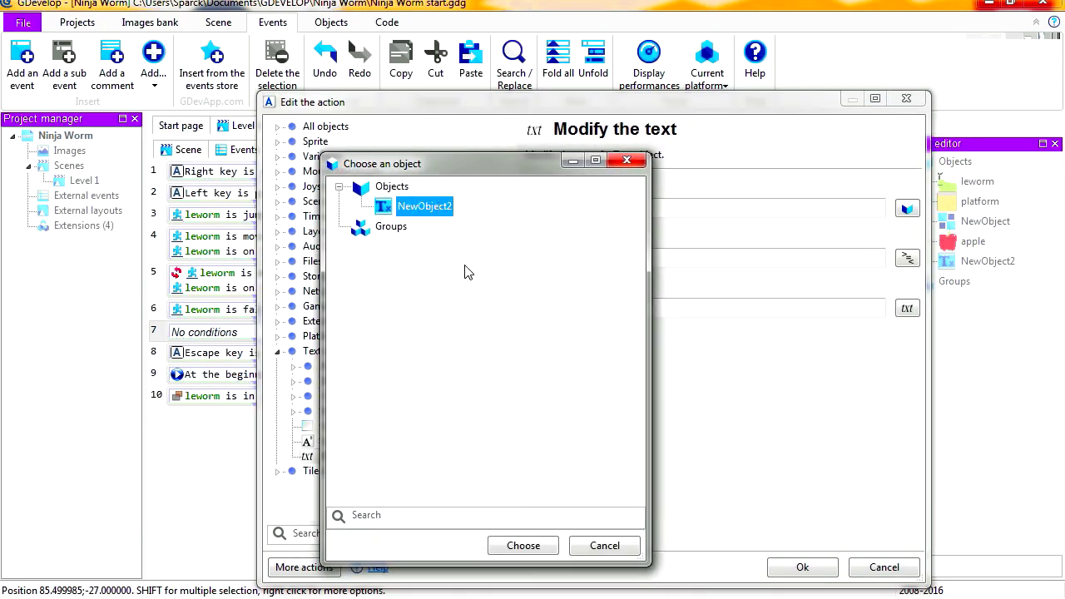
{"action": "left_click", "coordinate": [520, 546]}
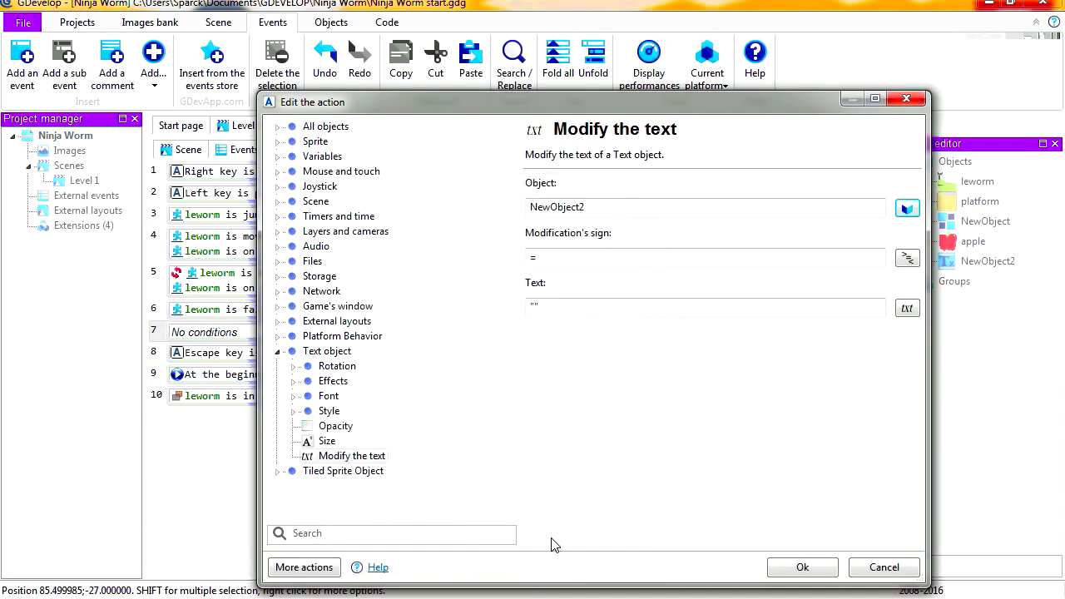
Set the action's text expression to VariableString(score), using the score scene variable and removing the leftover empty quotes
{"action": "left_click", "coordinate": [906, 307]}
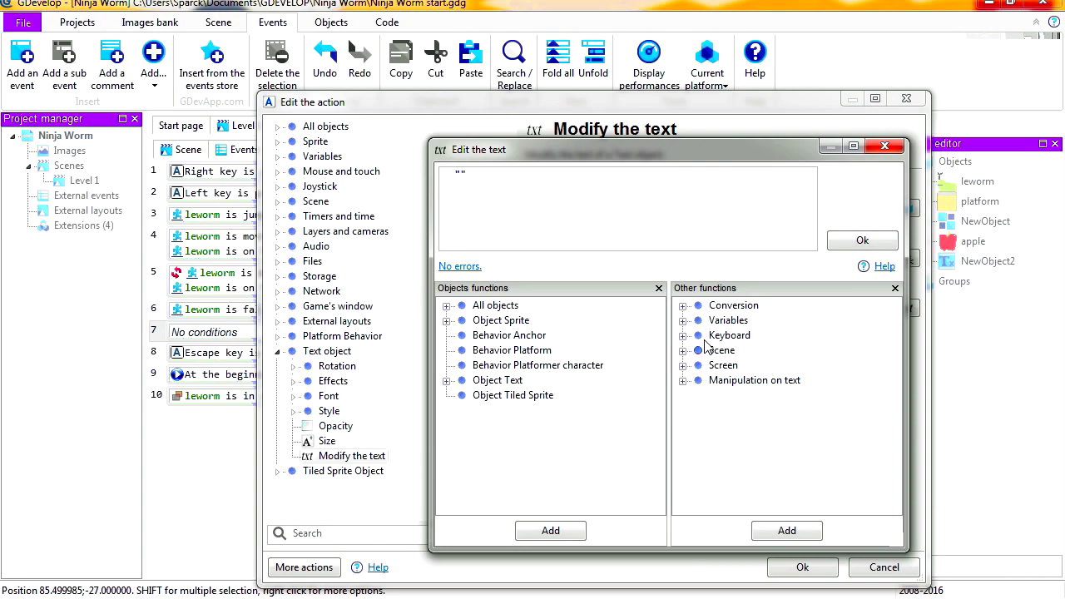
{"action": "left_click", "coordinate": [683, 321]}
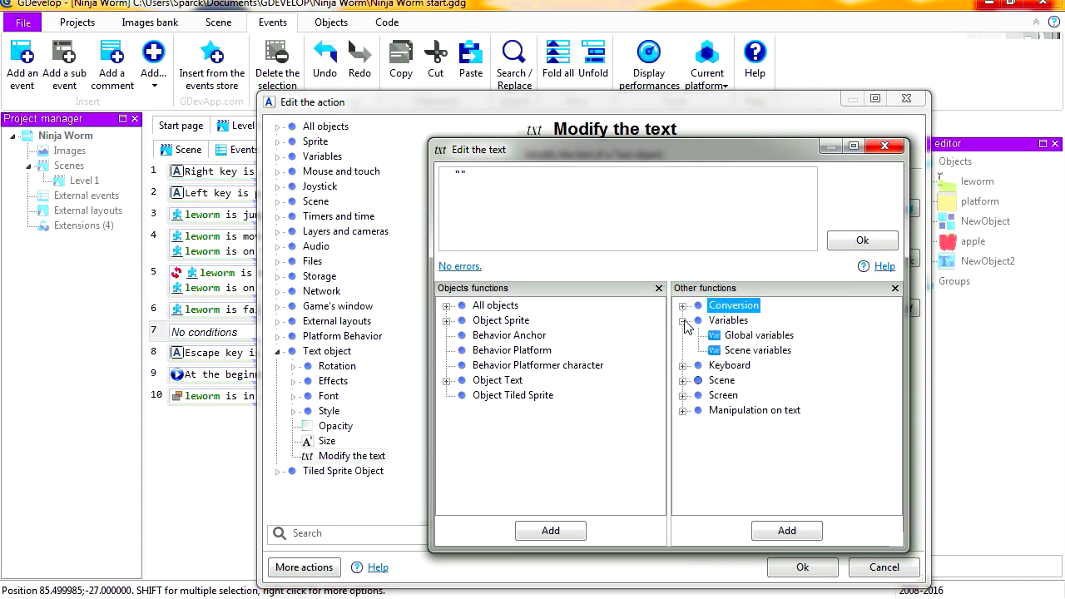
{"action": "double_click", "coordinate": [771, 352]}
{"action": "left_click", "coordinate": [523, 300]}
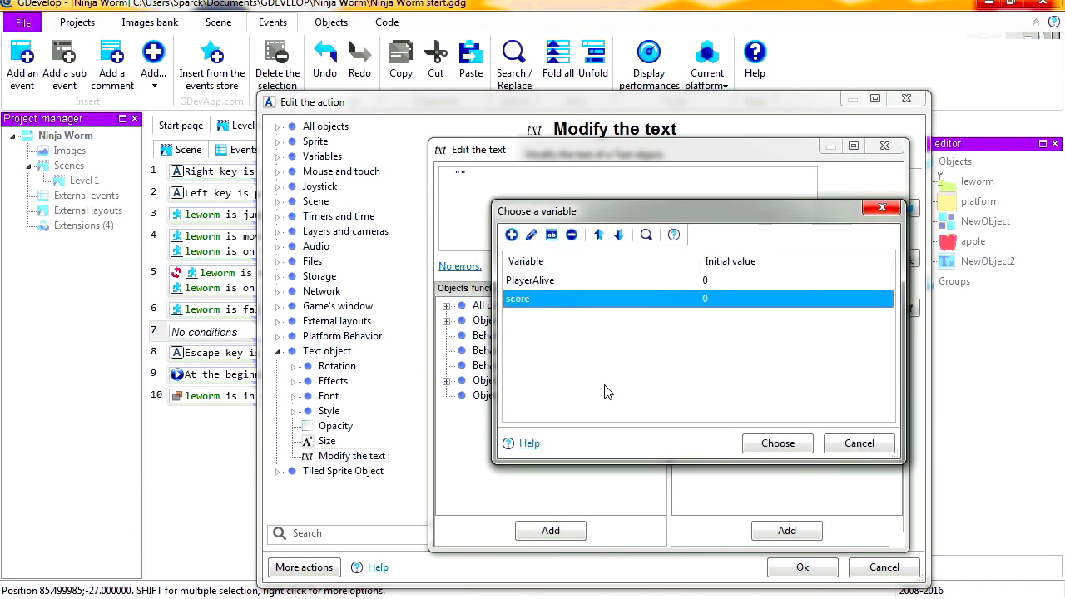
{"action": "left_click", "coordinate": [776, 444]}
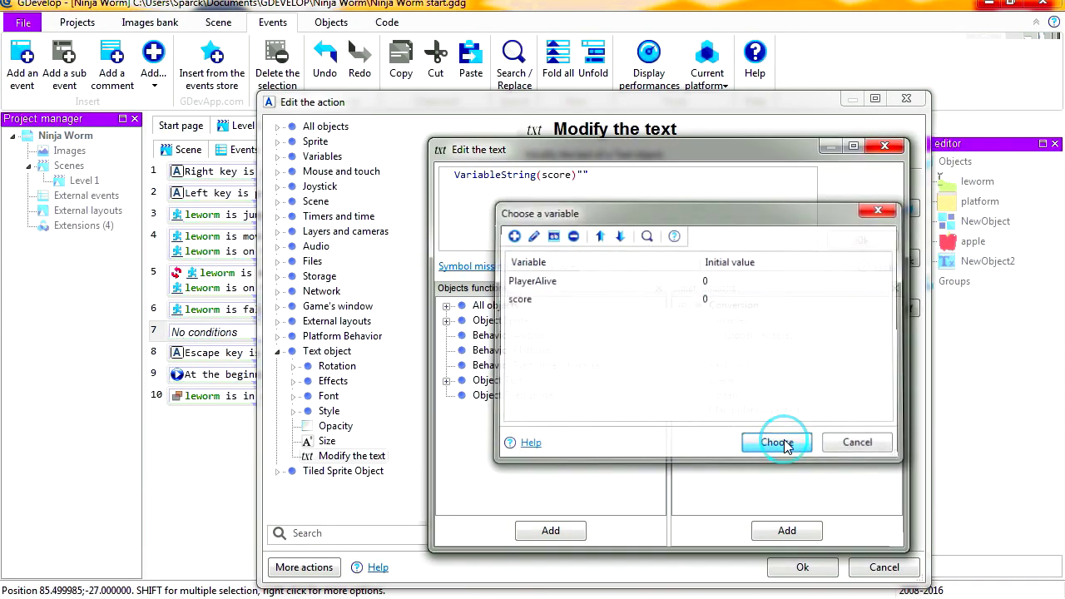
{"action": "left_click", "coordinate": [578, 181]}
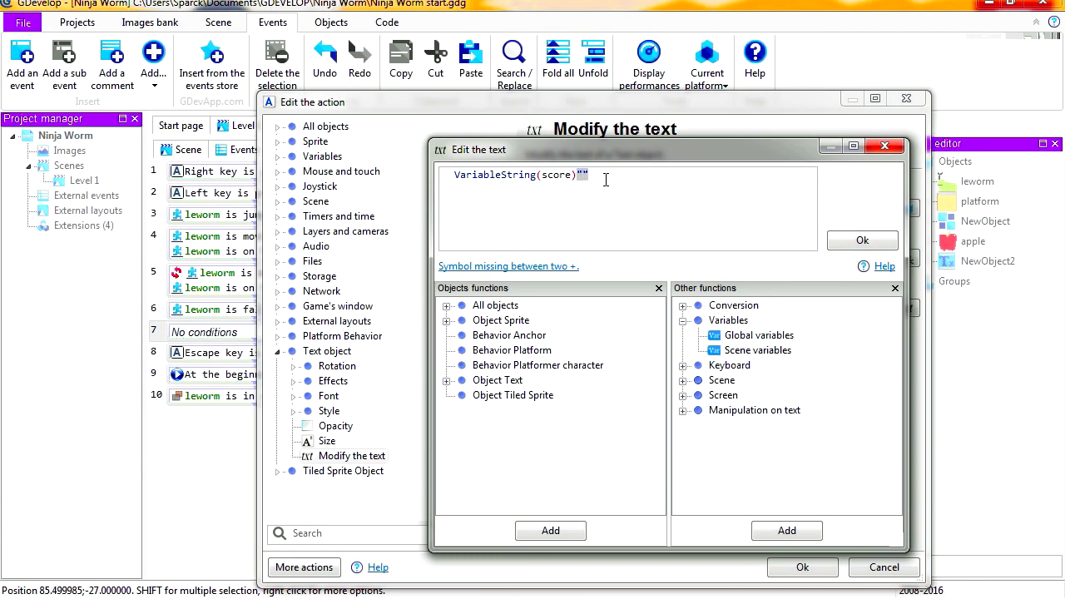
{"action": "key", "text": "Delete"}
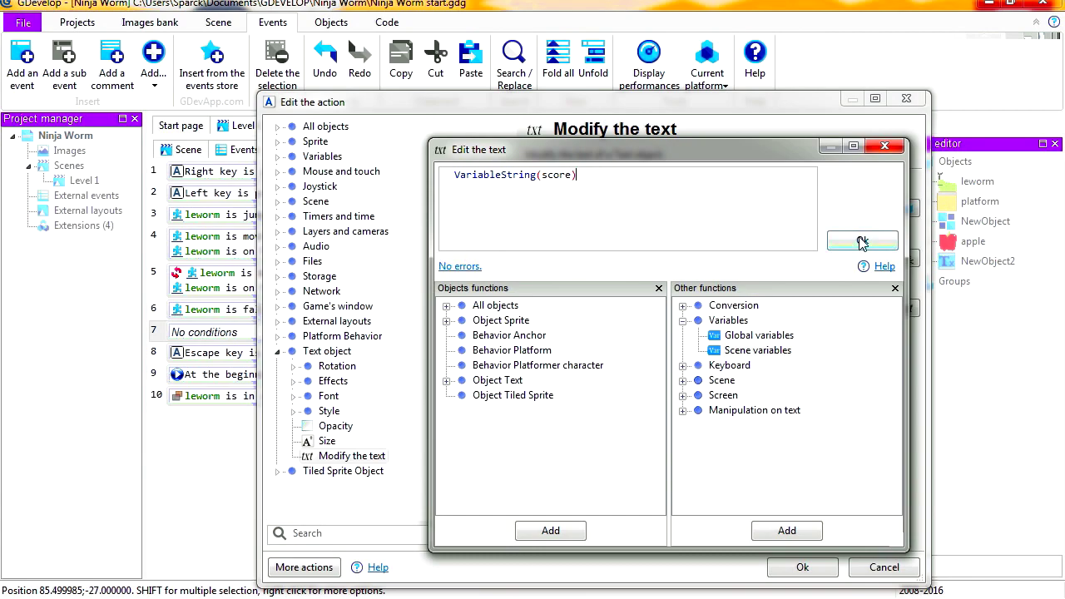
{"action": "left_click", "coordinate": [862, 242]}
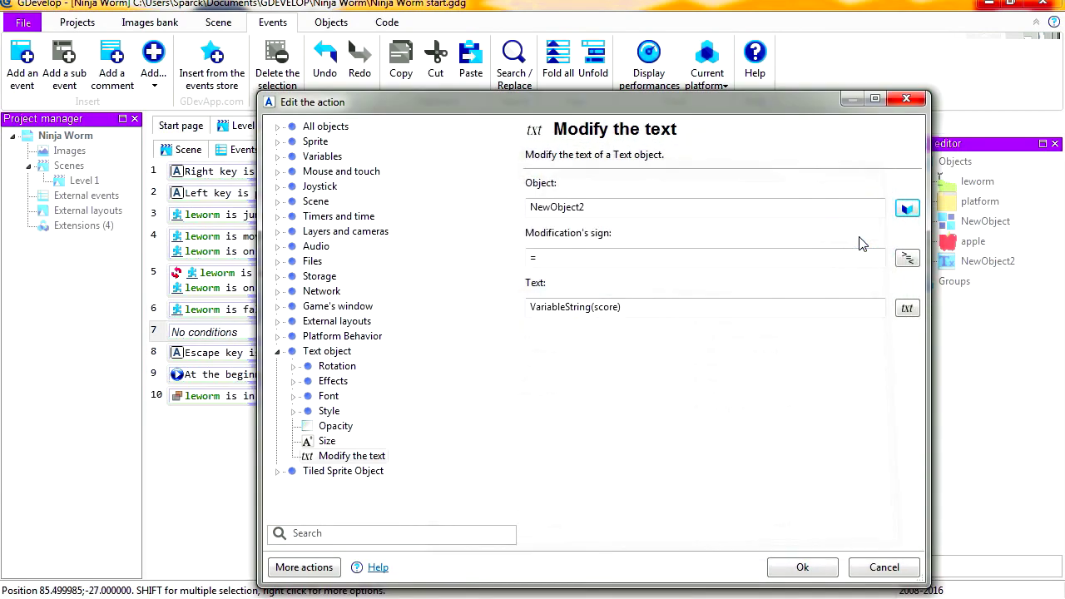
{"action": "left_click", "coordinate": [809, 569]}
Preview the level and move the worm back and forth through the apples to check the score text
{"action": "left_click", "coordinate": [198, 151]}
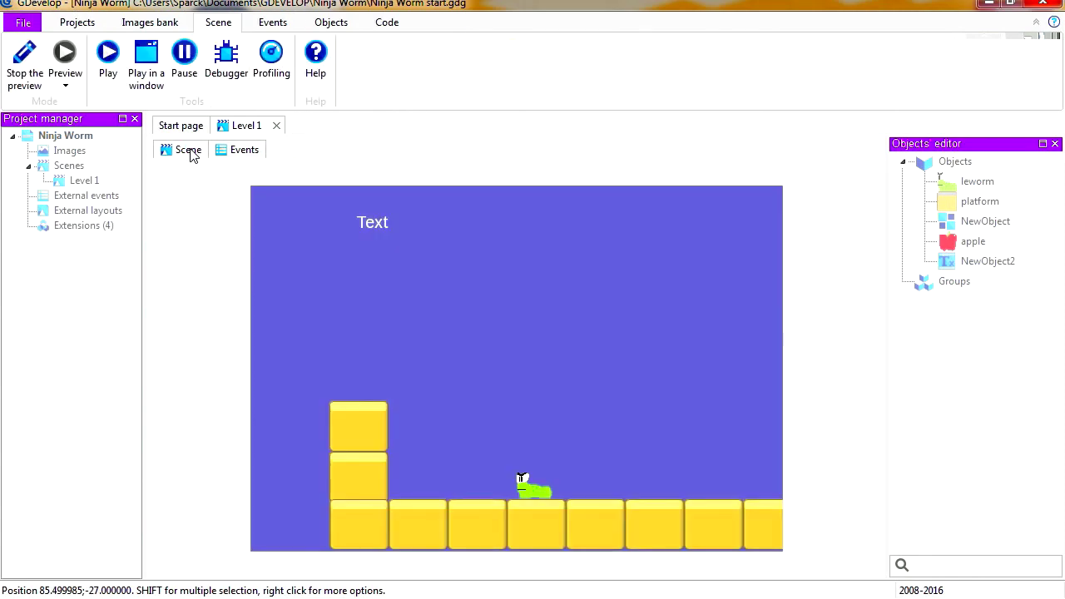
{"action": "left_click", "coordinate": [72, 66]}
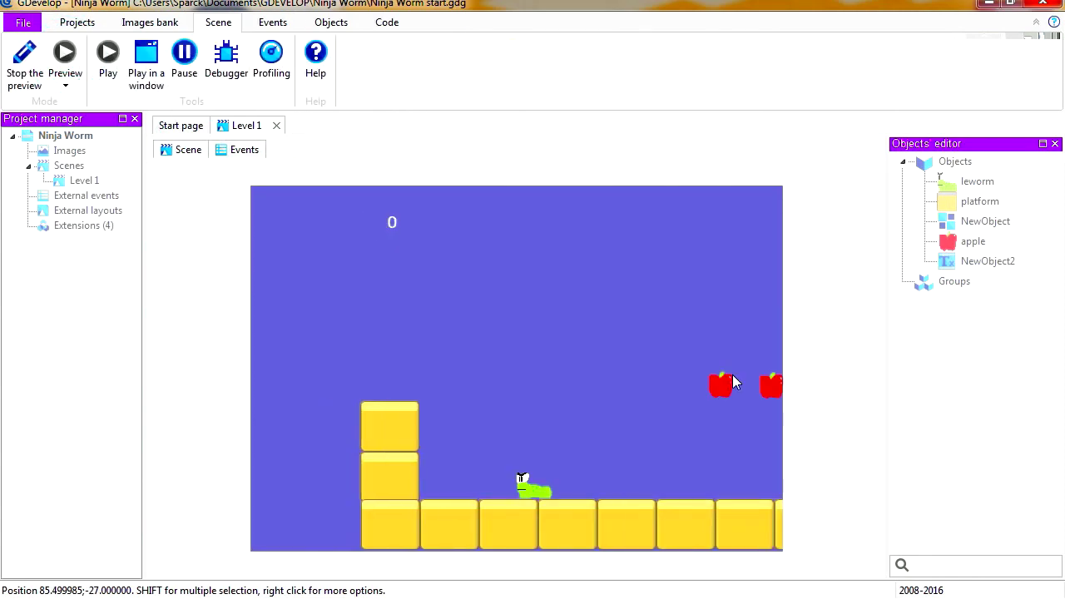
{"action": "key", "text": "Right"}
{"action": "key", "text": "space"}
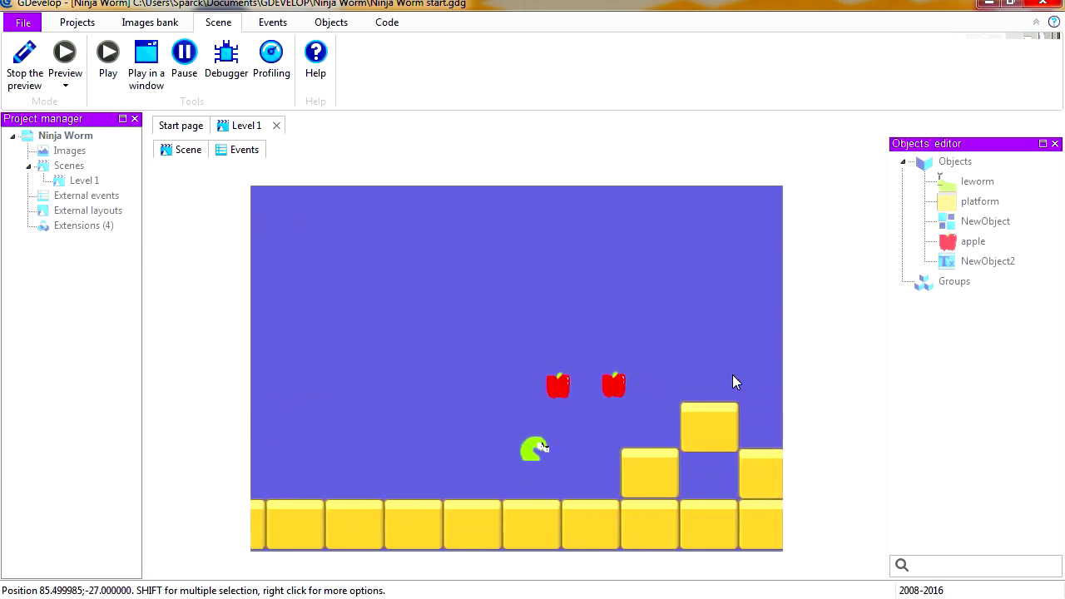
{"action": "key", "text": "Left"}
{"action": "key", "text": "Left"}
{"action": "key", "text": "space"}
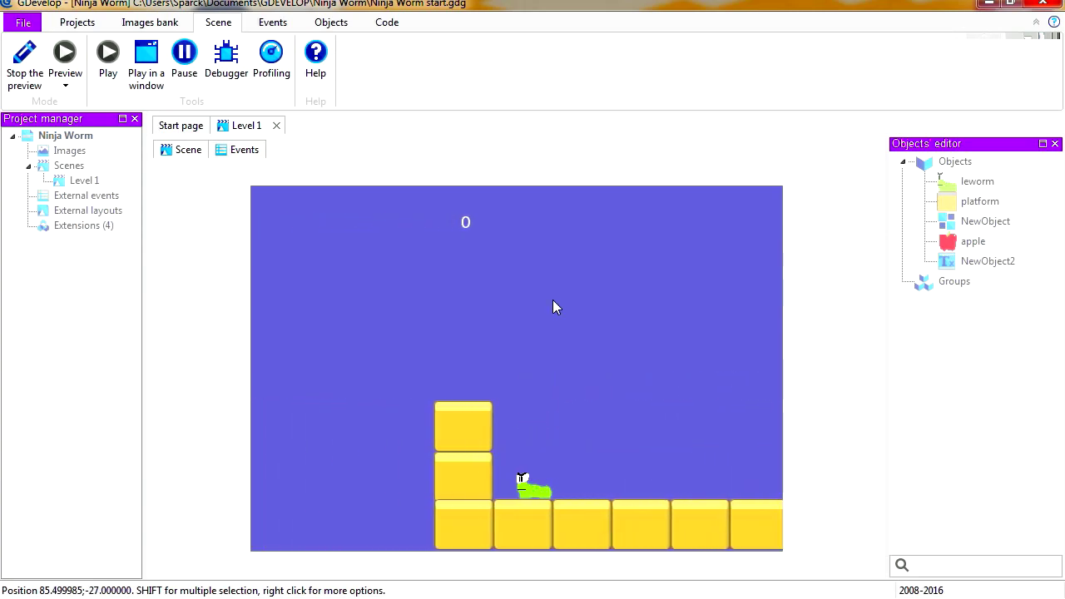
{"action": "key", "text": "Right"}
{"action": "key", "text": "Left"}
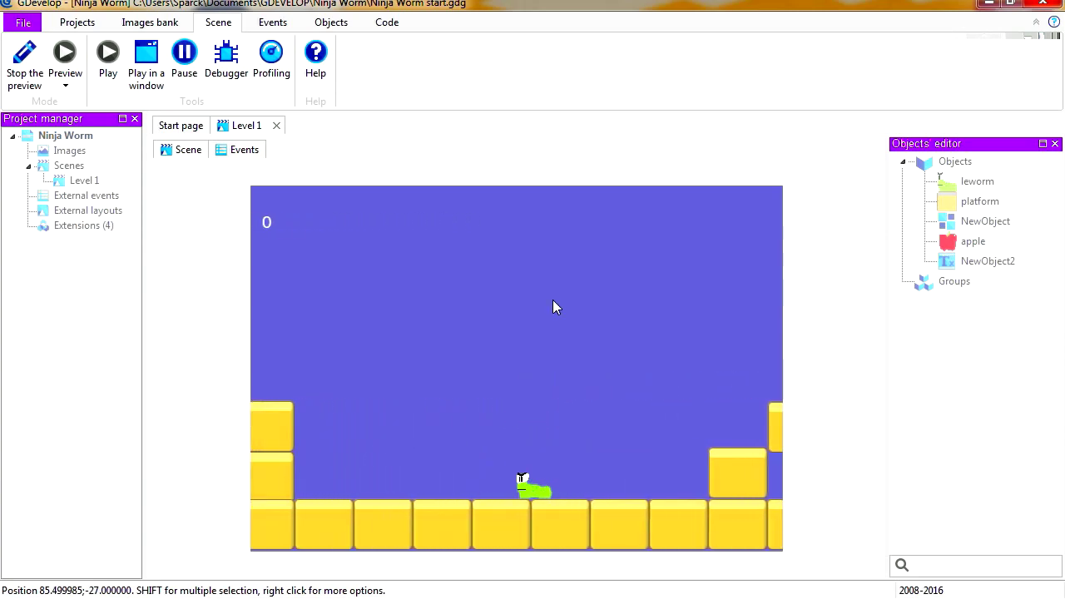
{"action": "key", "text": "space"}
{"action": "key", "text": "Right"}
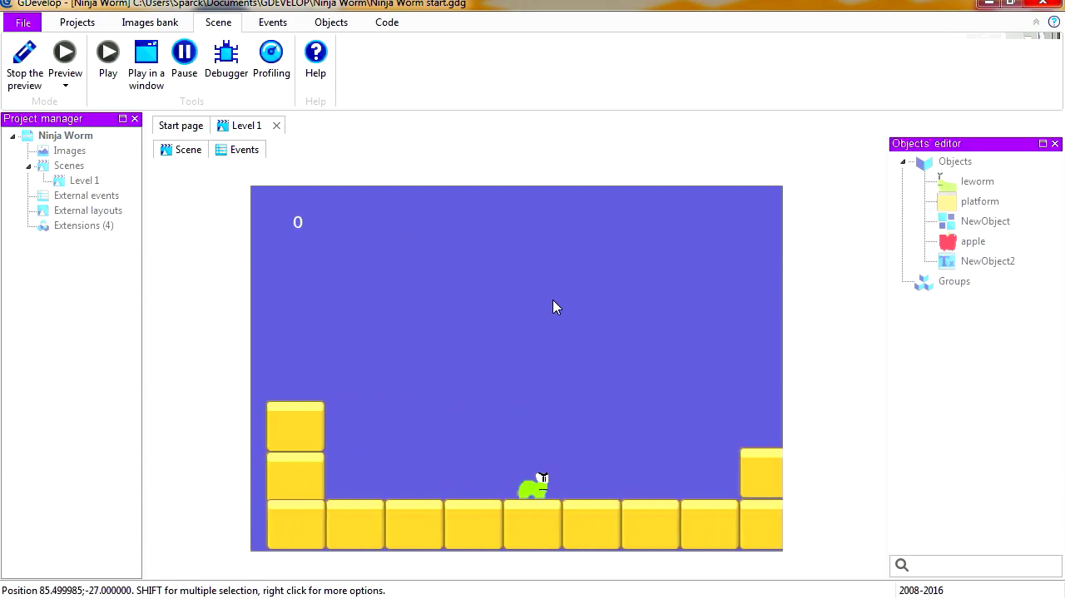
{"action": "key", "text": "Left"}
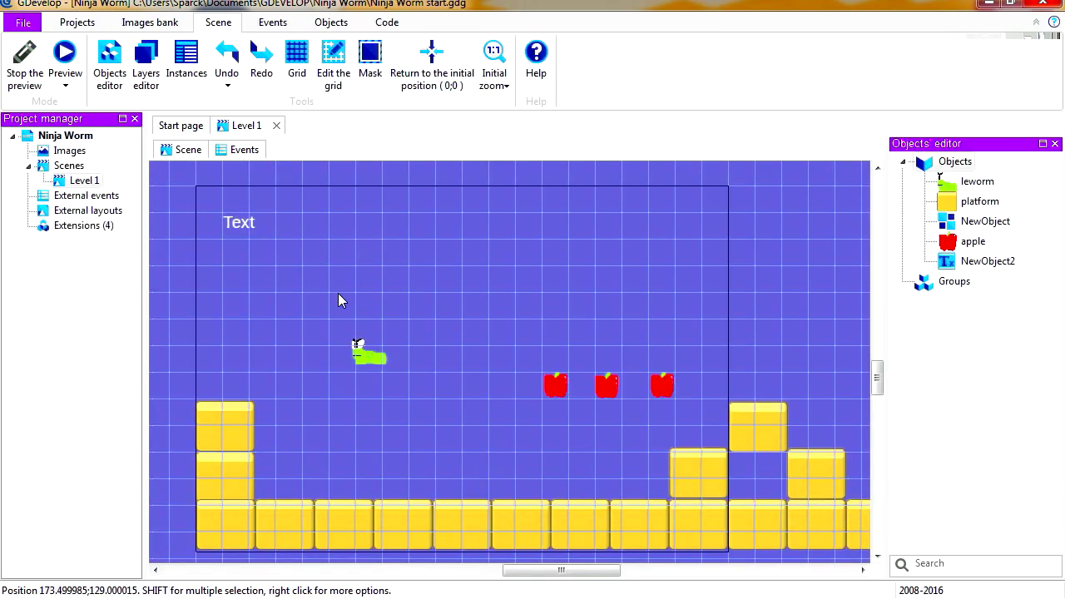
Add a new layer to the Level 1 scene and make it the active layer
{"action": "left_click", "coordinate": [244, 222]}
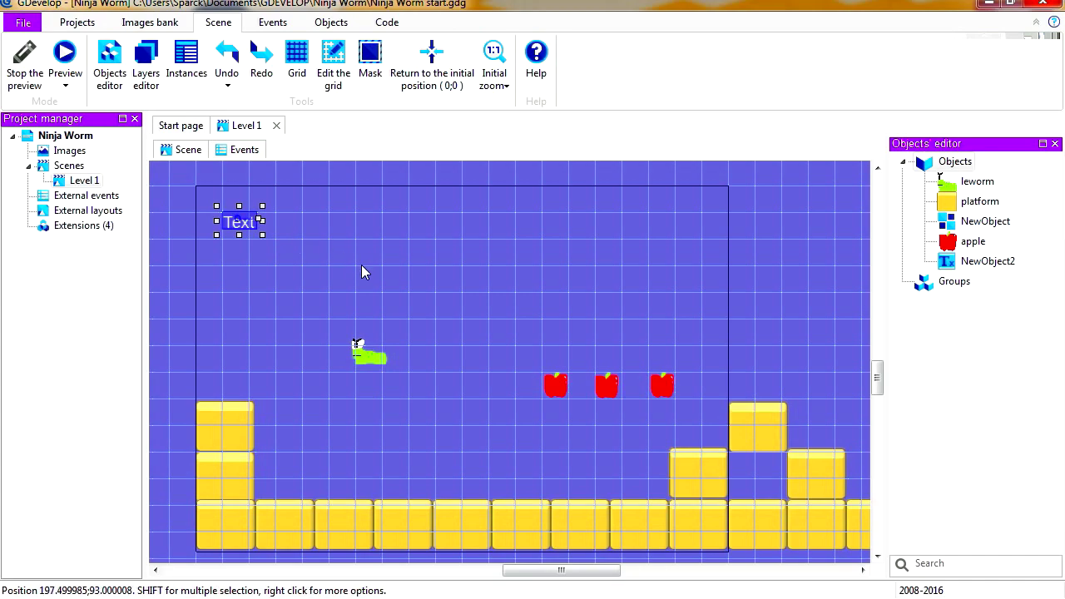
{"action": "left_click", "coordinate": [148, 61]}
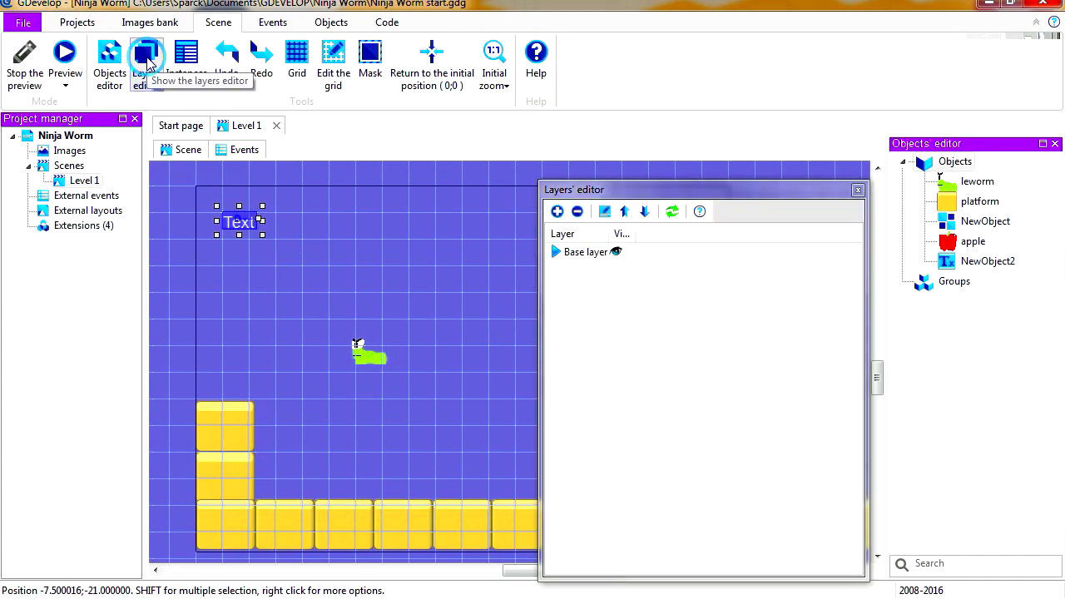
{"action": "left_click_drag", "start_coordinate": [654, 188], "coordinate": [647, 111]}
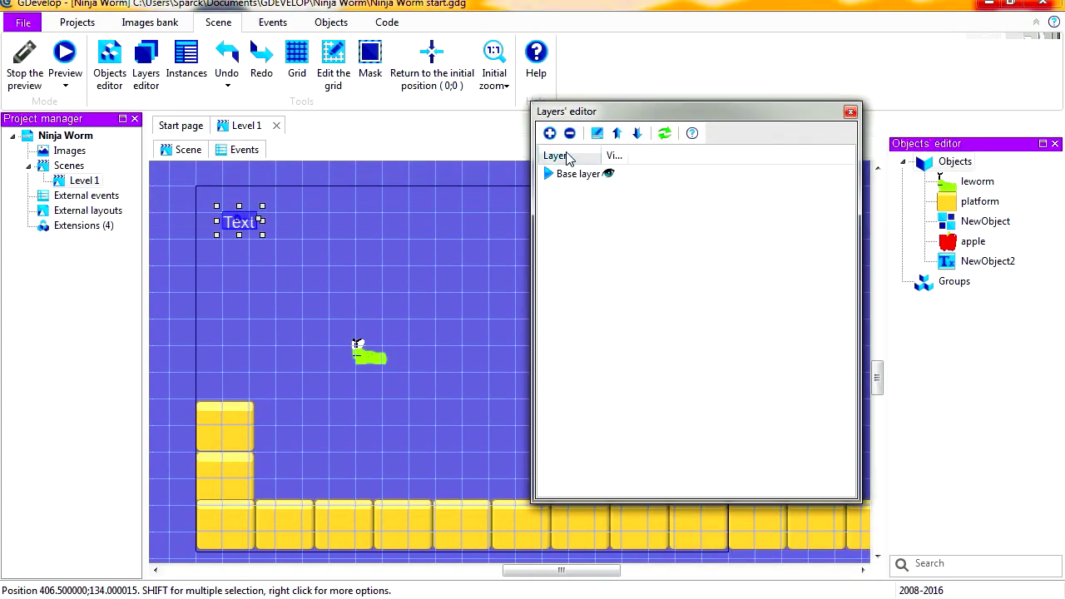
{"action": "left_click", "coordinate": [550, 134]}
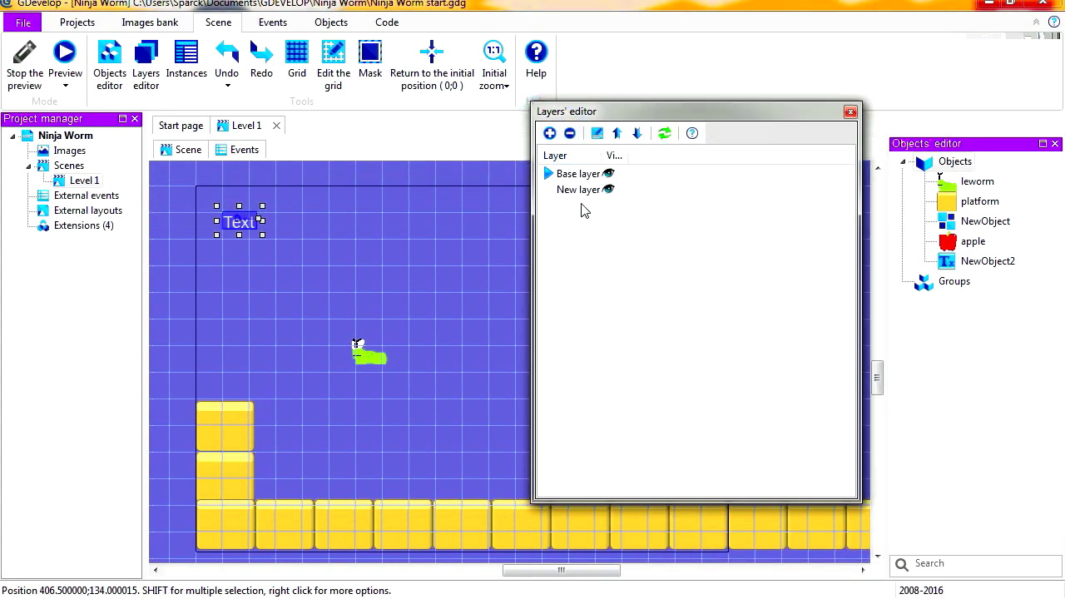
{"action": "left_click", "coordinate": [582, 192]}
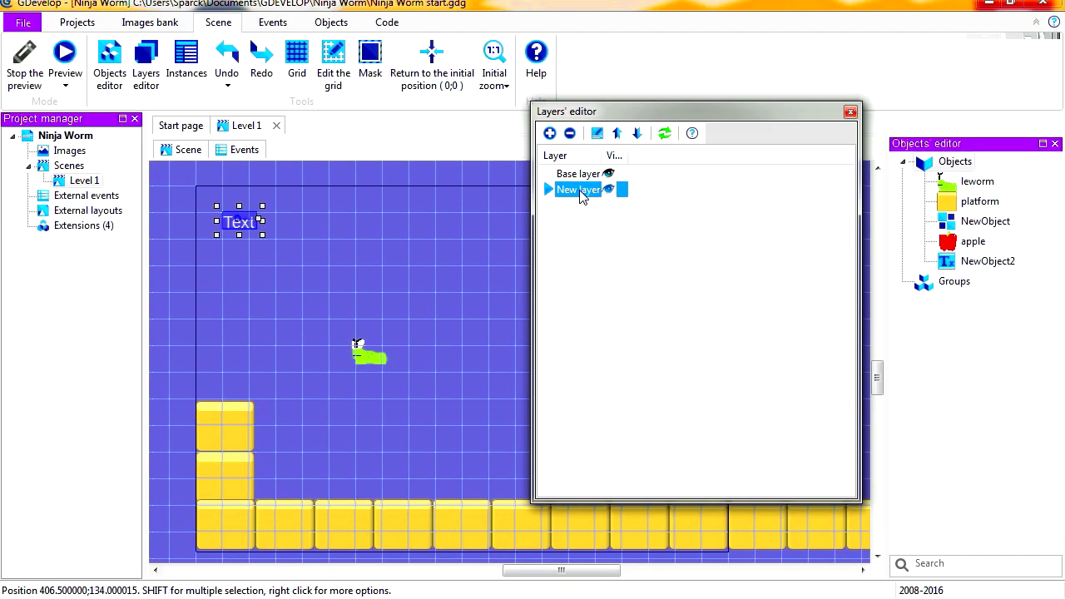
Rename the new layer to GUI and put the level's Text object on that layer
{"action": "double_click", "coordinate": [581, 191]}
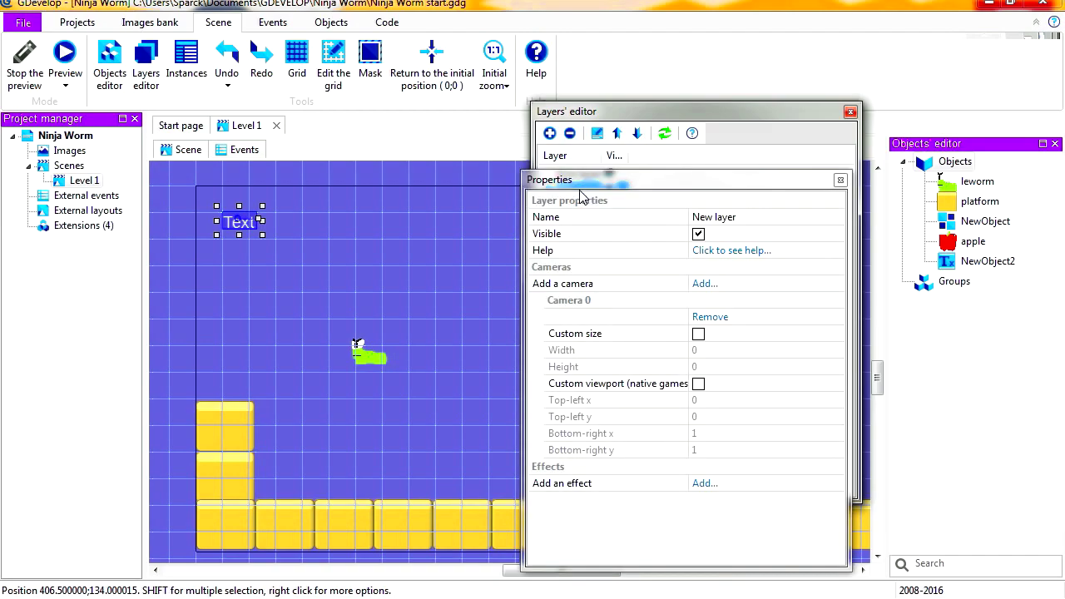
{"action": "left_click", "coordinate": [655, 217]}
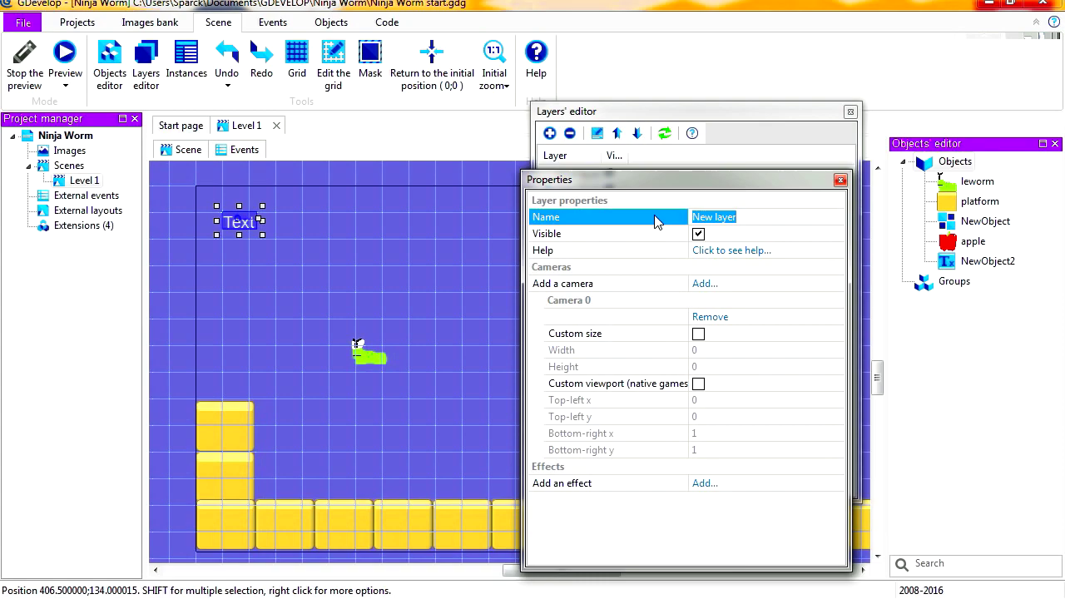
{"action": "type", "text": "GUI"}
{"action": "left_click", "coordinate": [606, 236]}
{"action": "left_click", "coordinate": [840, 180]}
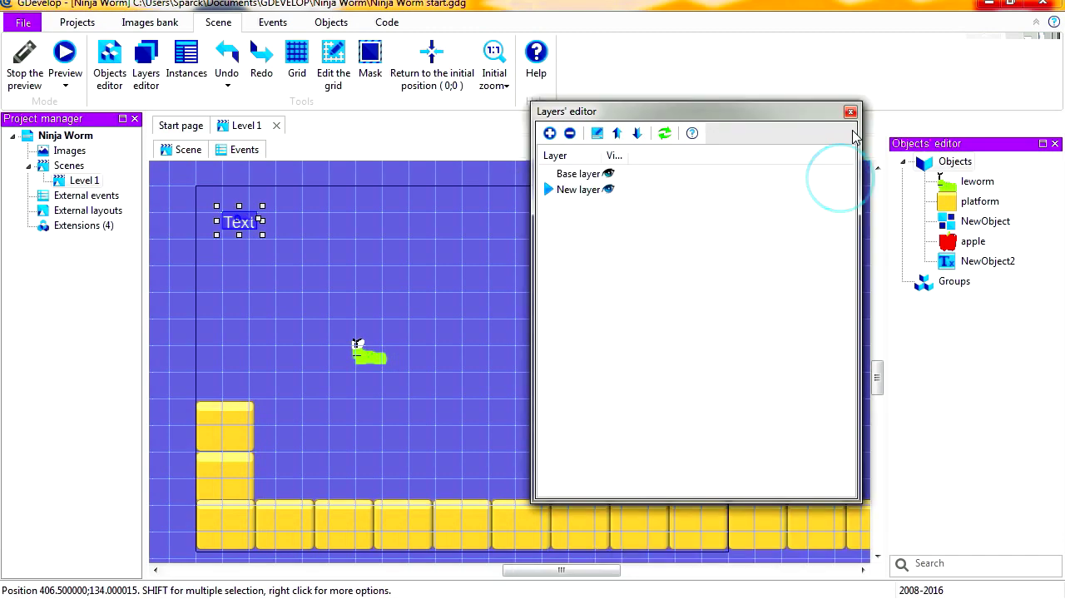
{"action": "left_click", "coordinate": [849, 112]}
{"action": "right_click", "coordinate": [247, 225]}
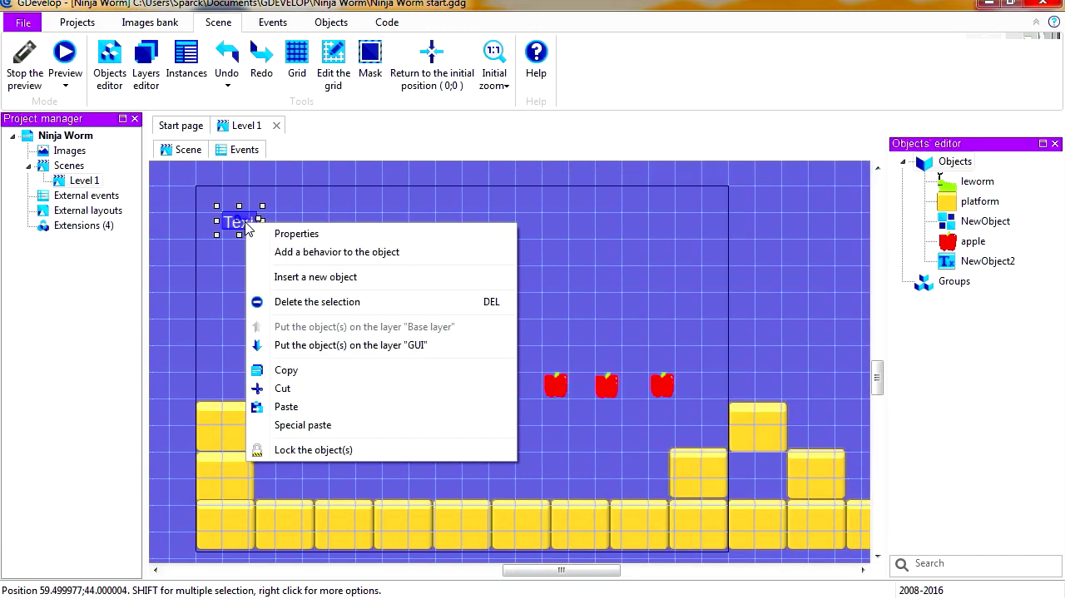
{"action": "left_click", "coordinate": [408, 347]}
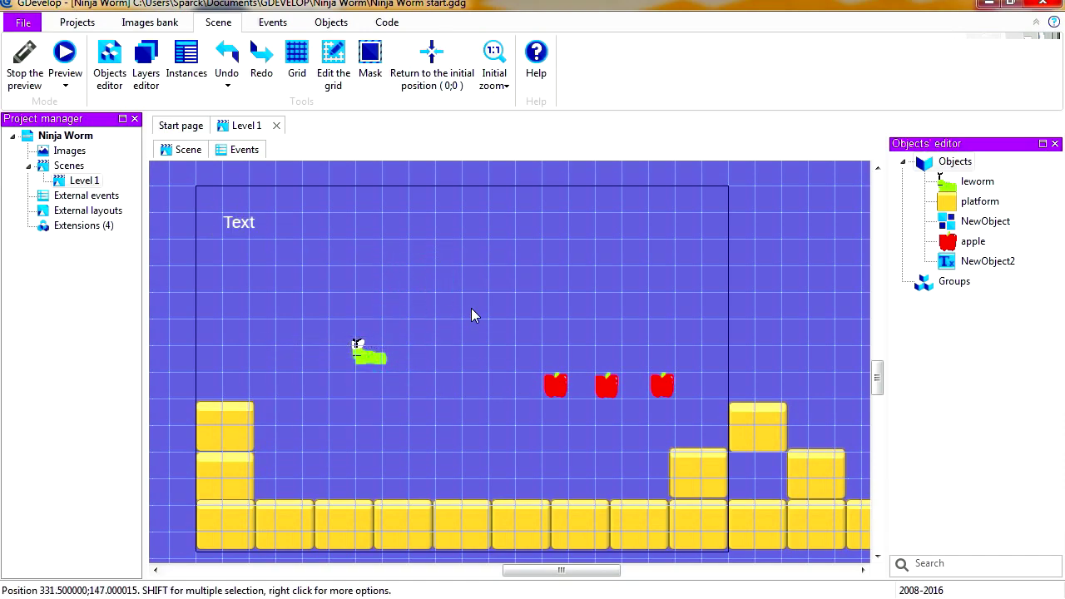
Preview the level in a separate window and run and jump the worm through it to check the score text's position
{"action": "left_click", "coordinate": [65, 54]}
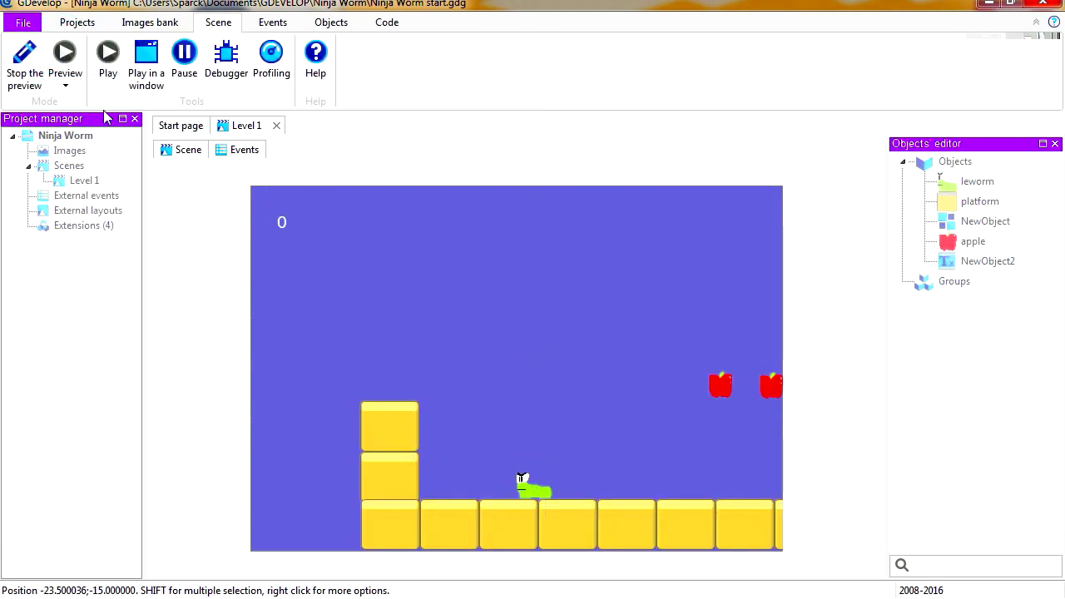
{"action": "left_click", "coordinate": [151, 73]}
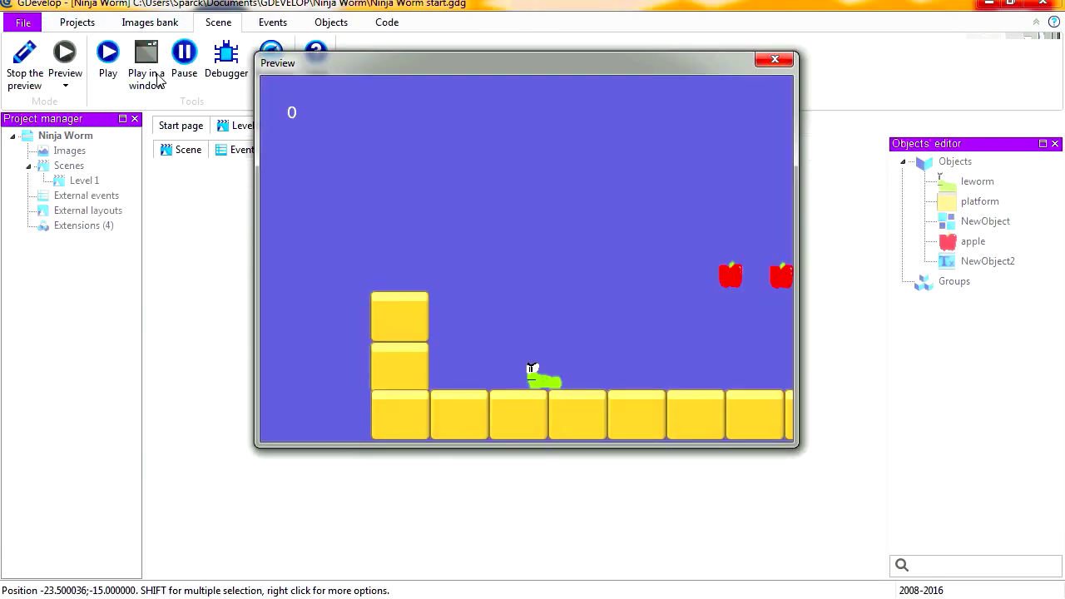
{"action": "key", "text": "Right"}
{"action": "key", "text": "space"}
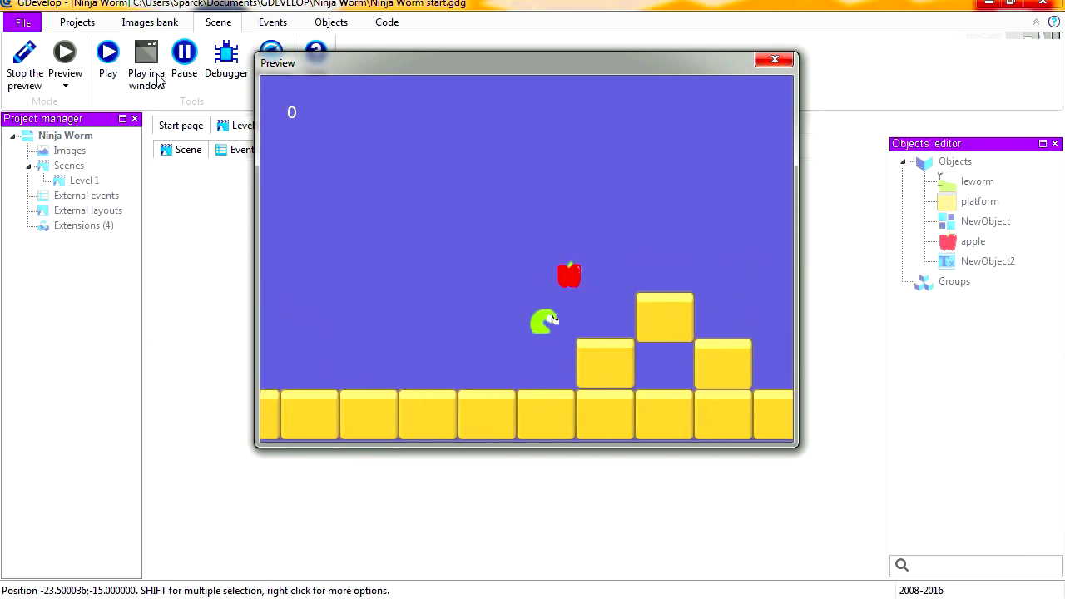
{"action": "key", "text": "space"}
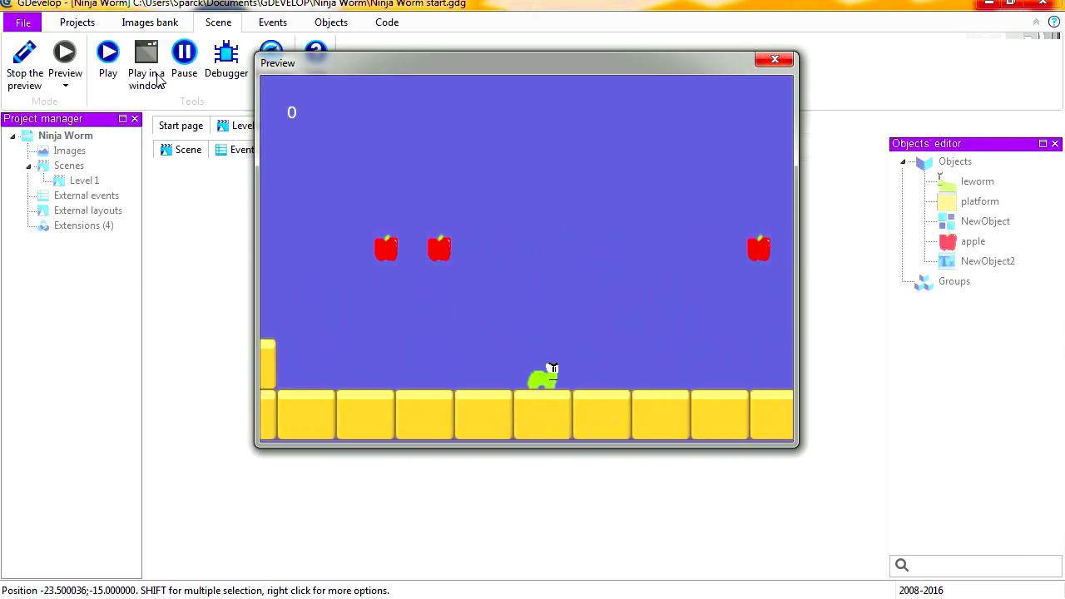
{"action": "key", "text": "space"}
{"action": "key", "text": "Left"}
{"action": "key", "text": "space"}
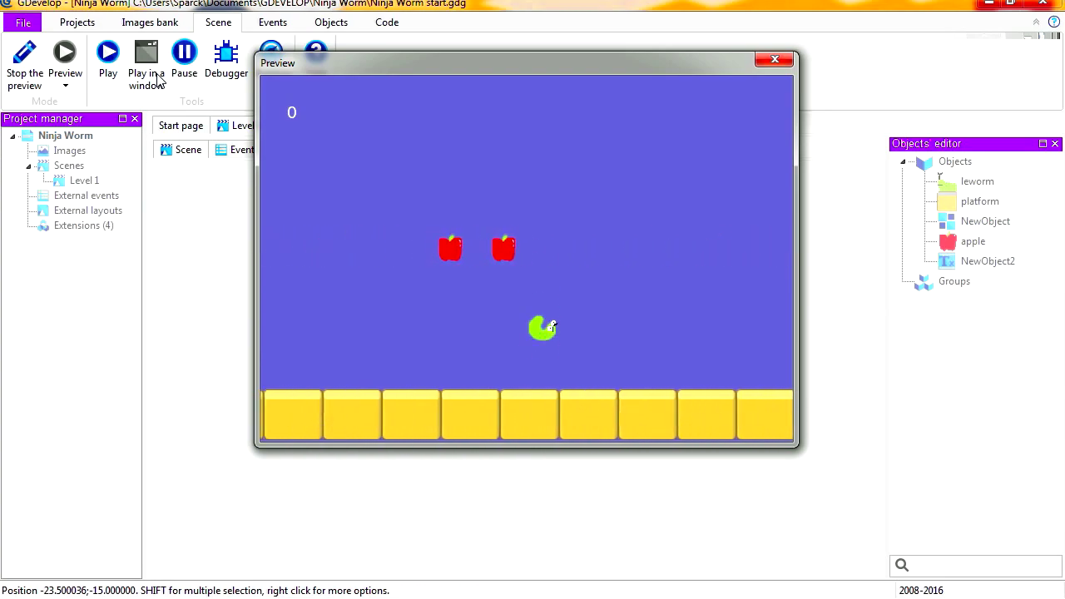
{"action": "key", "text": "Right"}
{"action": "key", "text": "space"}
{"action": "key", "text": "Left"}
{"action": "key", "text": "space"}
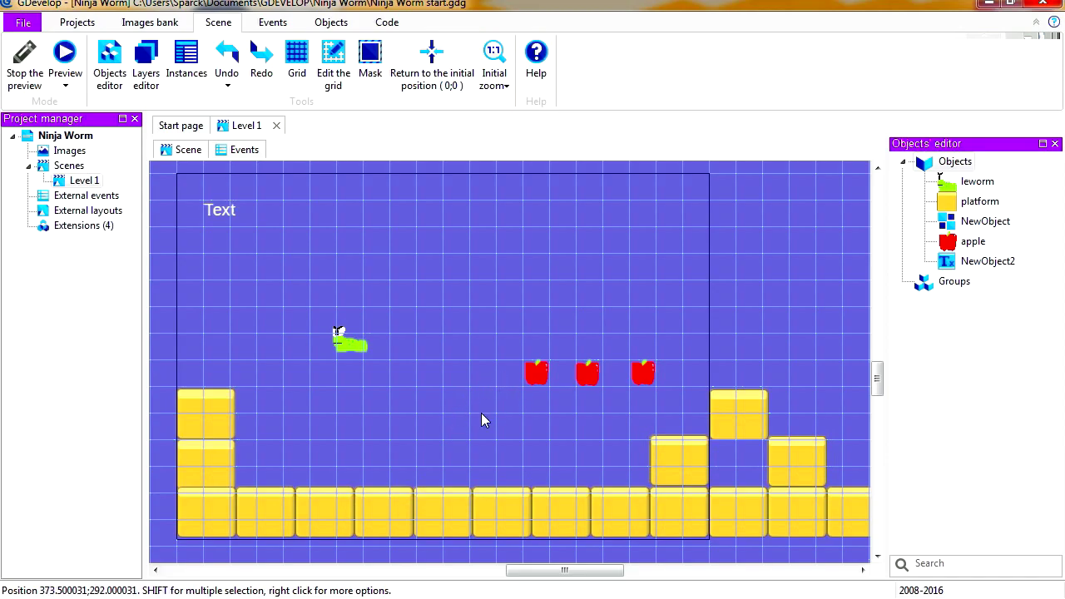
Add a Value of a variable action to the event where leworm collides with apple
{"action": "left_click", "coordinate": [244, 149]}
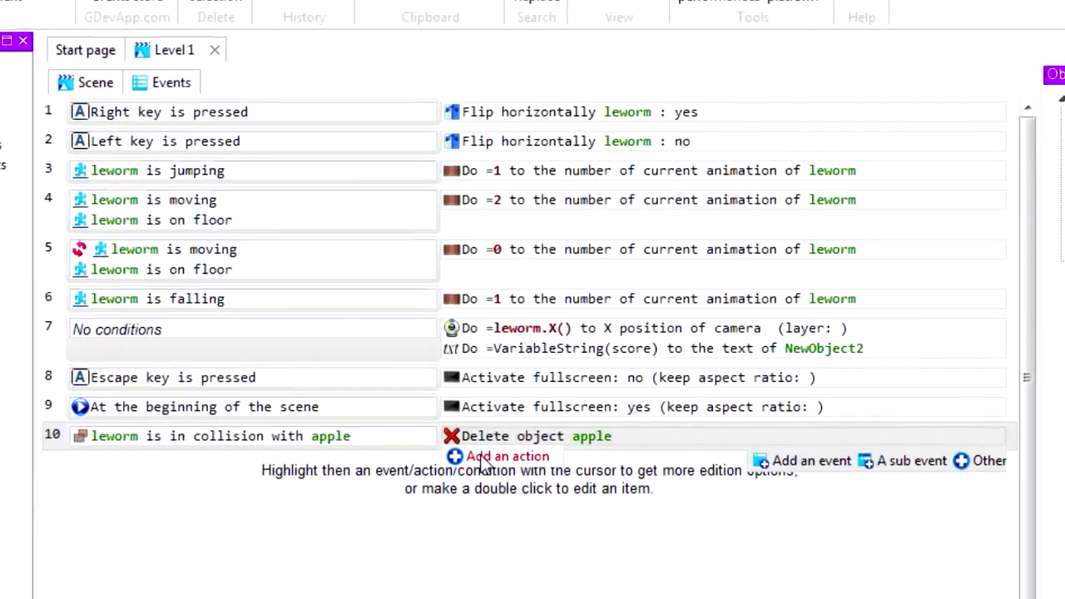
{"action": "left_click", "coordinate": [498, 457]}
{"action": "left_click_drag", "start_coordinate": [236, 99], "coordinate": [331, 44]}
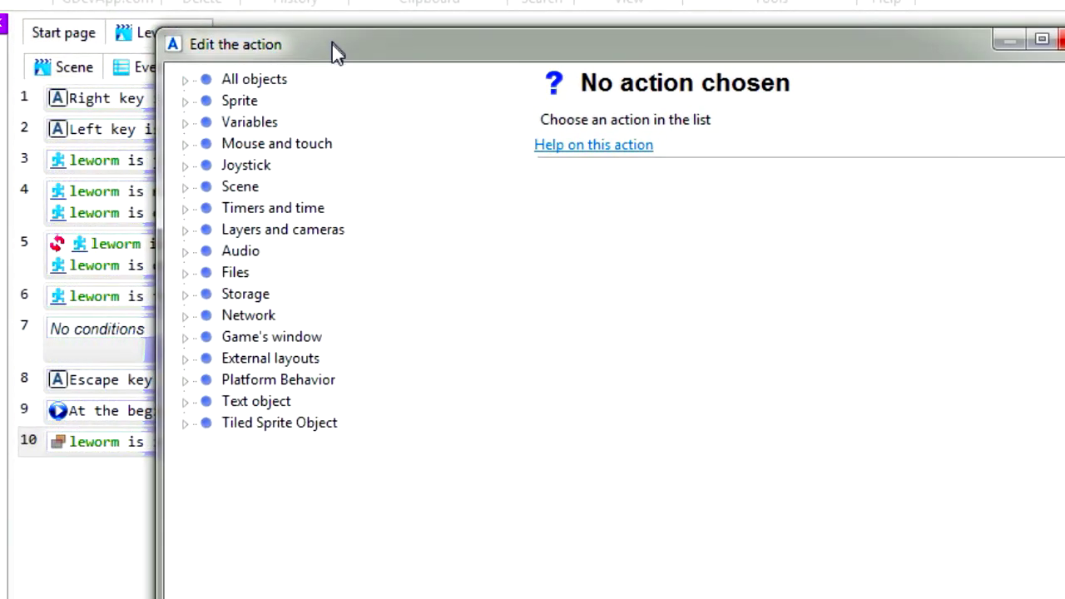
{"action": "left_click", "coordinate": [186, 122]}
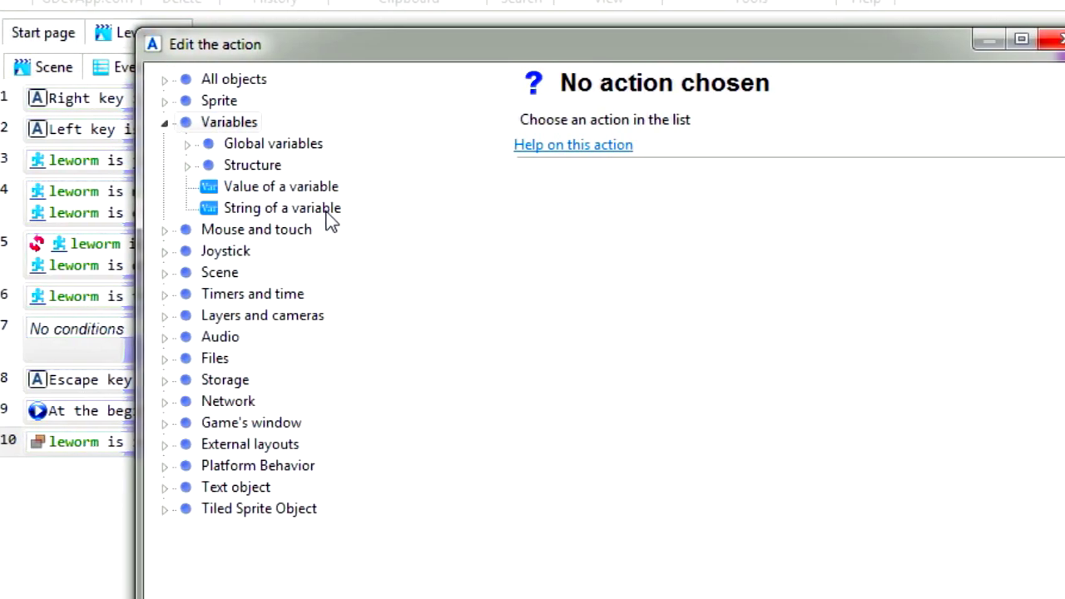
{"action": "left_click", "coordinate": [287, 191]}
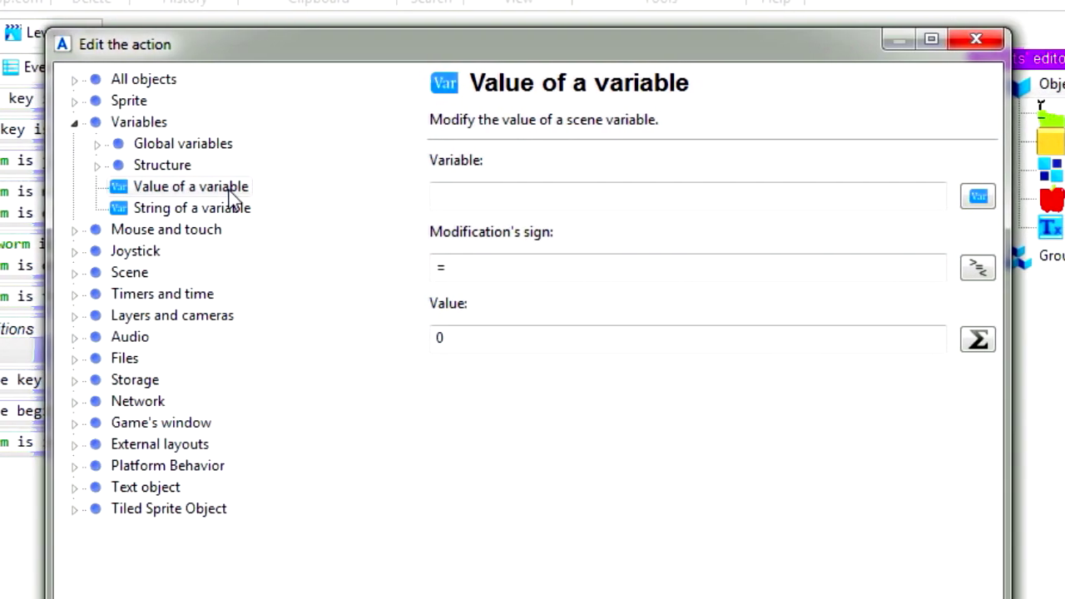
Set the action to modify the score scene variable with sign + and value 10
{"action": "left_click", "coordinate": [977, 197]}
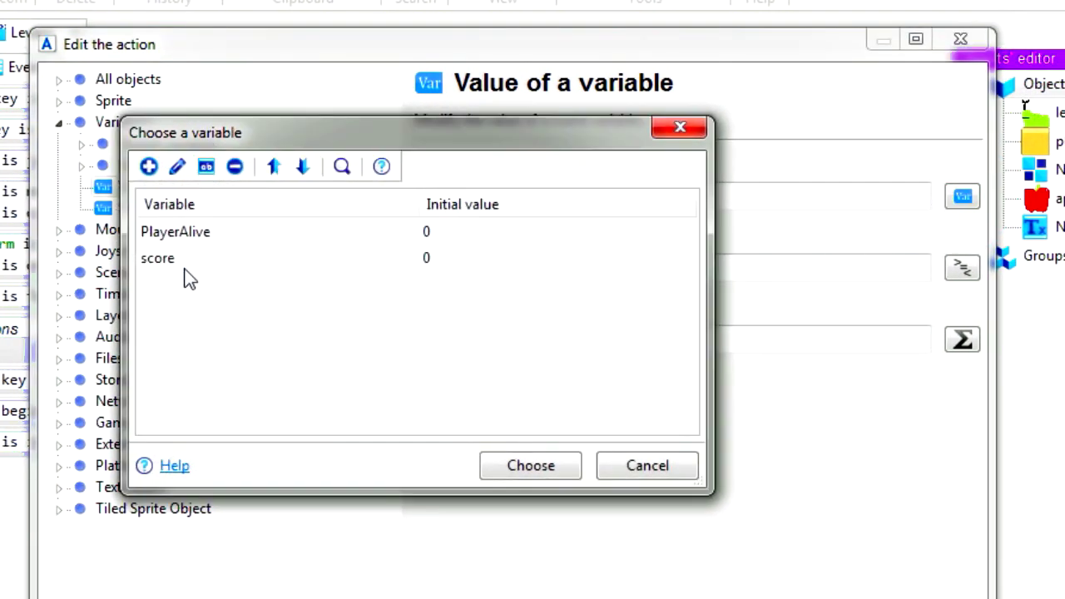
{"action": "left_click", "coordinate": [171, 260]}
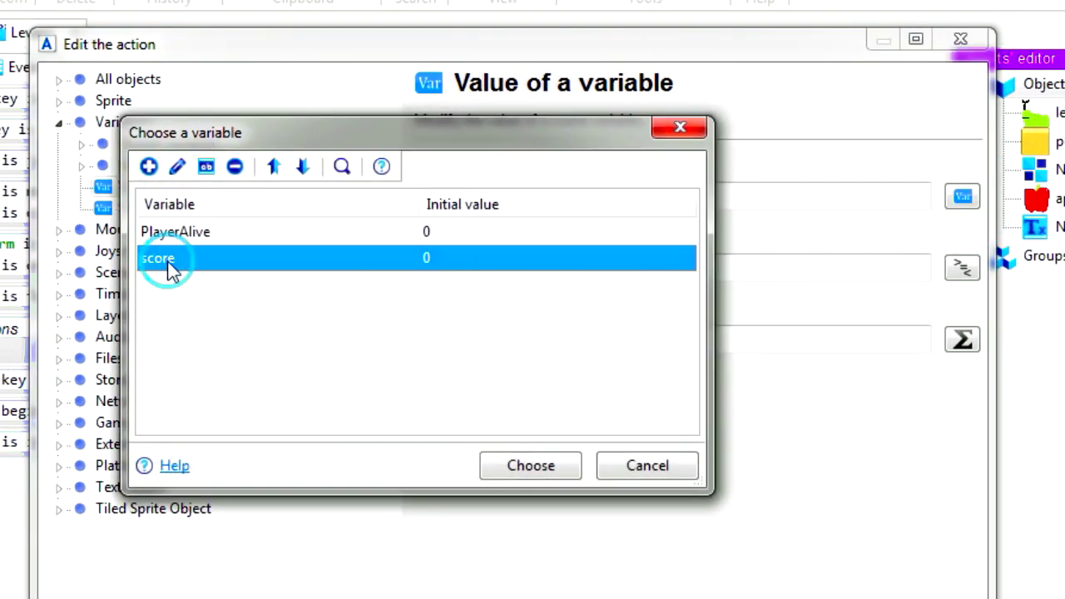
{"action": "left_click", "coordinate": [558, 464]}
{"action": "left_click", "coordinate": [460, 266]}
{"action": "left_click_drag", "start_coordinate": [461, 266], "coordinate": [399, 275]}
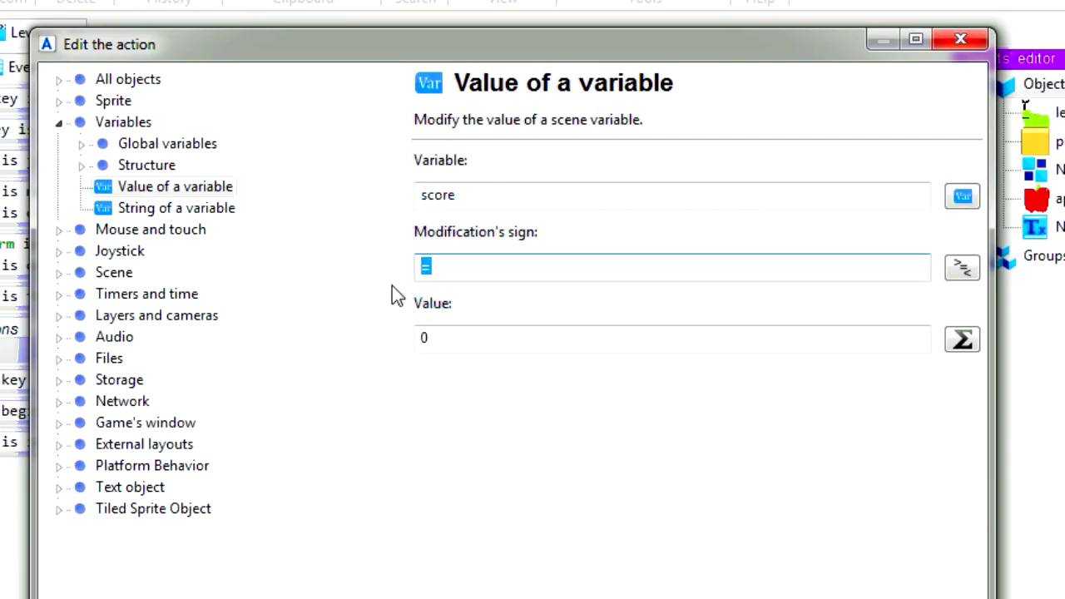
{"action": "type", "text": "+"}
{"action": "left_click_drag", "start_coordinate": [446, 345], "coordinate": [414, 354]}
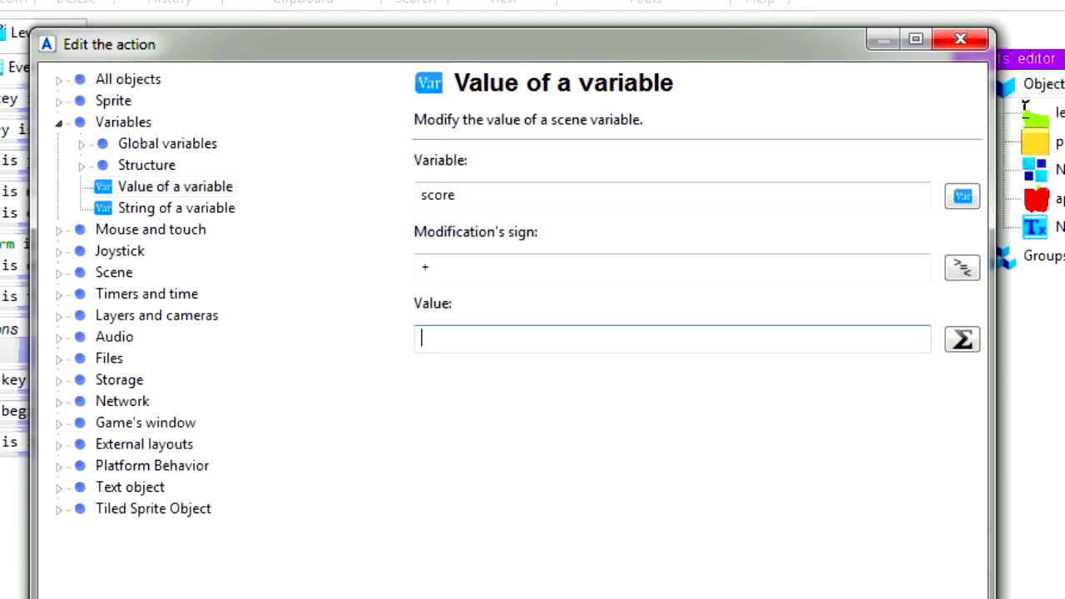
{"action": "type", "text": "10"}
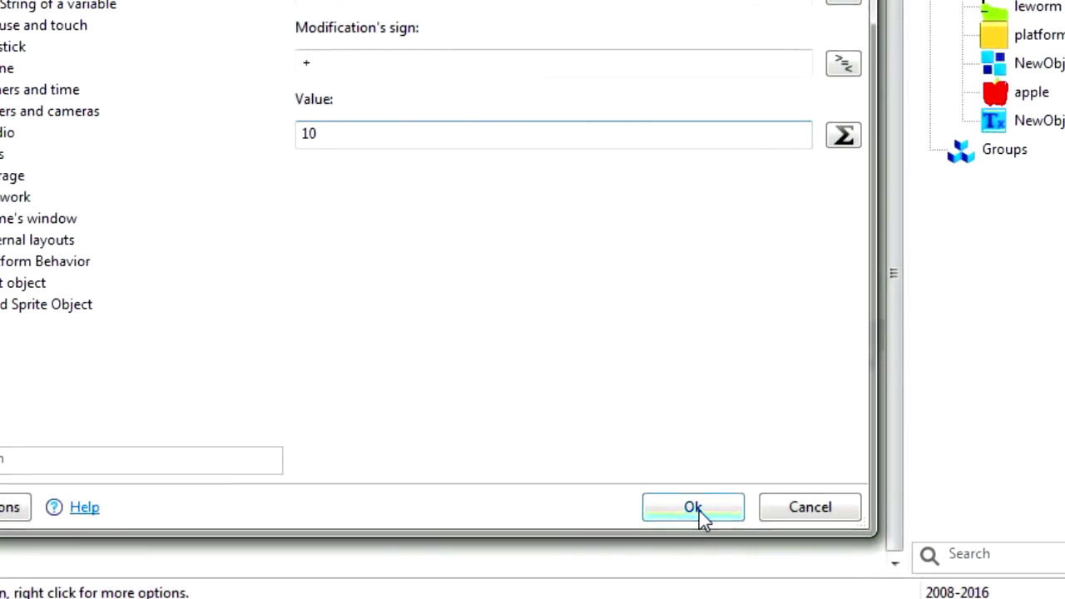
{"action": "left_click", "coordinate": [701, 516]}
Preview the level in a separate window and collect apples with the worm to test the score counting
{"action": "left_click", "coordinate": [147, 60]}
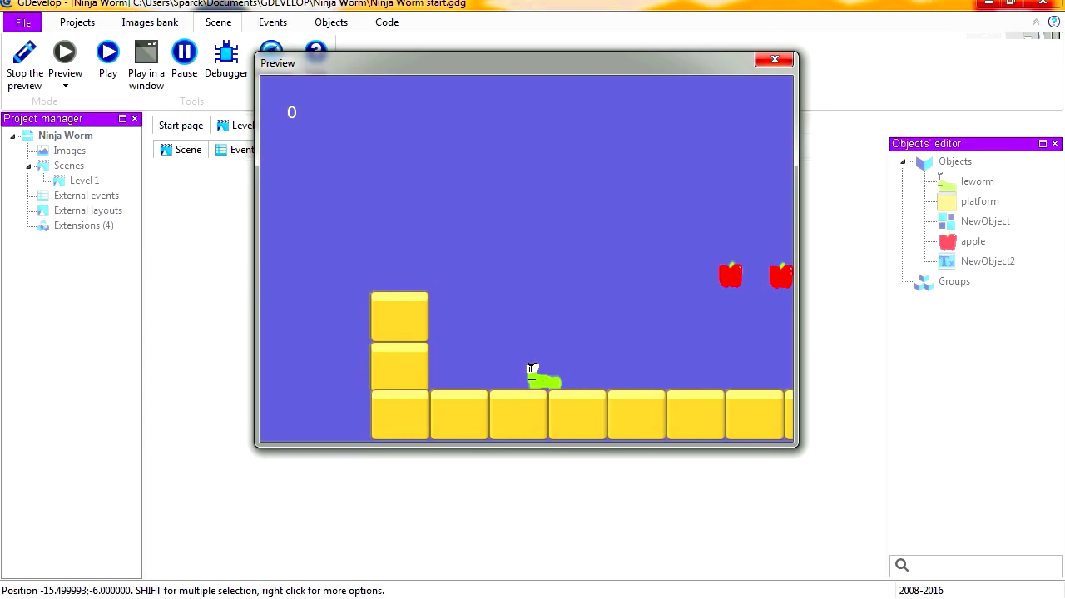
{"action": "key", "text": "Right"}
{"action": "key", "text": "space"}
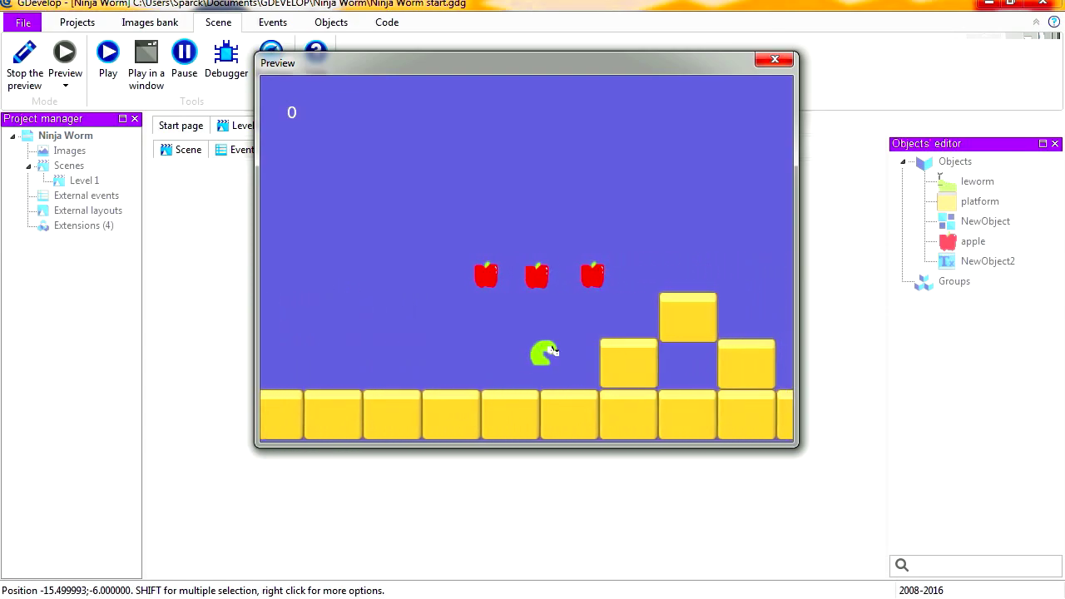
{"action": "key", "text": "Left"}
{"action": "key", "text": "space"}
{"action": "key", "text": "Right"}
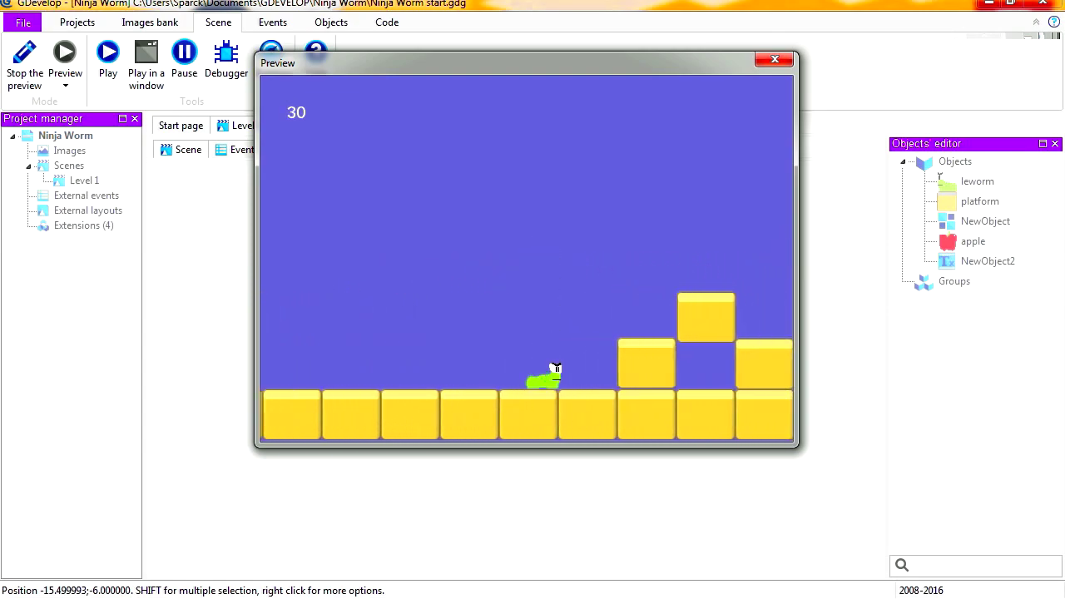
{"action": "key", "text": "space"}
{"action": "key", "text": "space"}
{"action": "key", "text": "Left"}
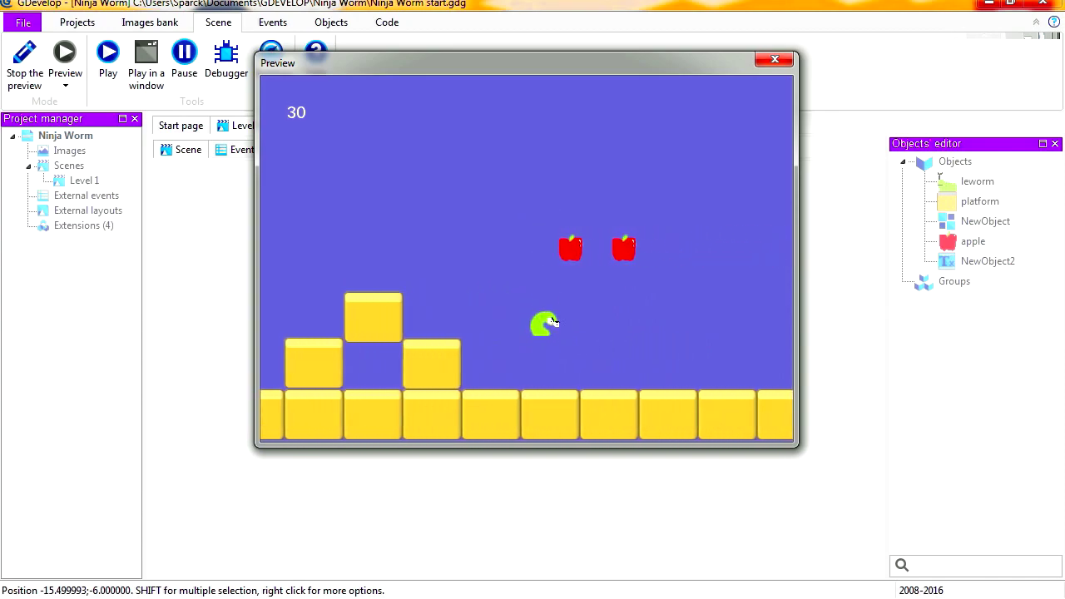
{"action": "key", "text": "space"}
{"action": "key", "text": "Right"}
{"action": "key", "text": "space"}
{"action": "key", "text": "Left"}
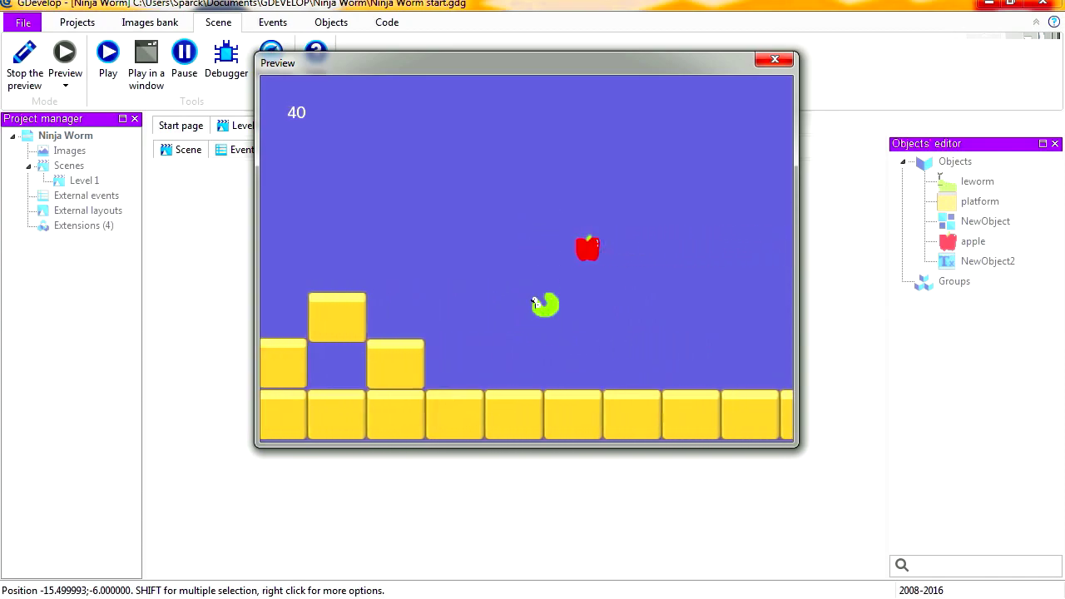
{"action": "key", "text": "Left"}
{"action": "key", "text": "Right"}
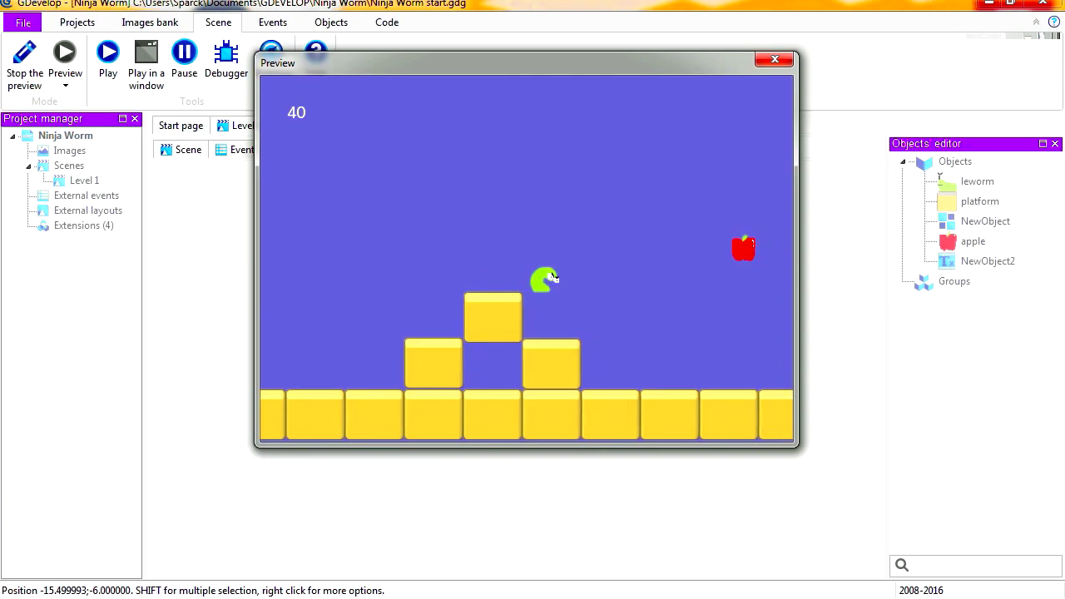
{"action": "key", "text": "space"}
{"action": "key", "text": "space"}
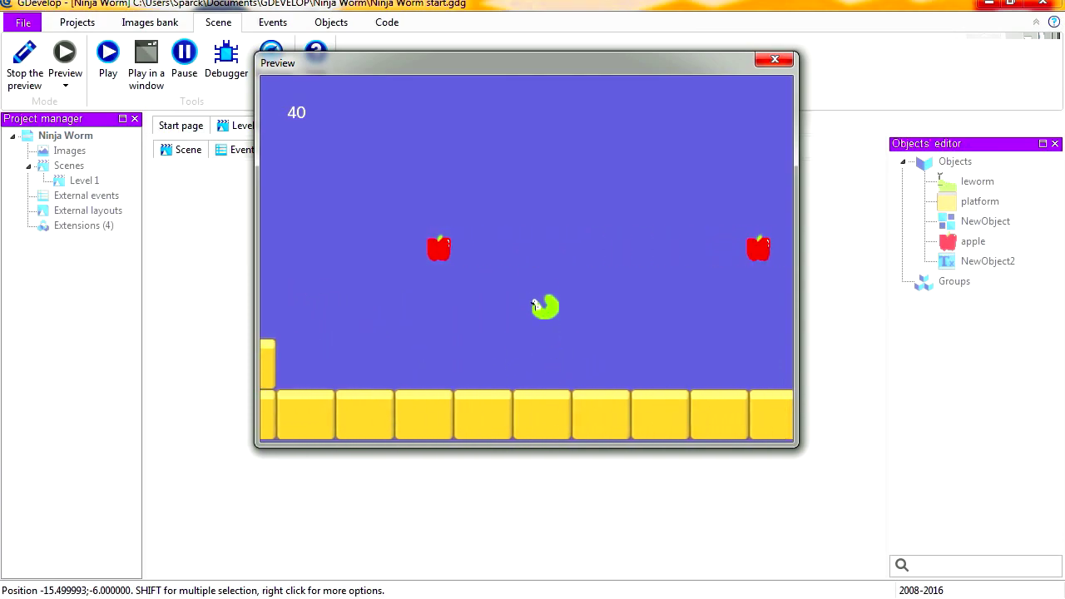
{"action": "key", "text": "space"}
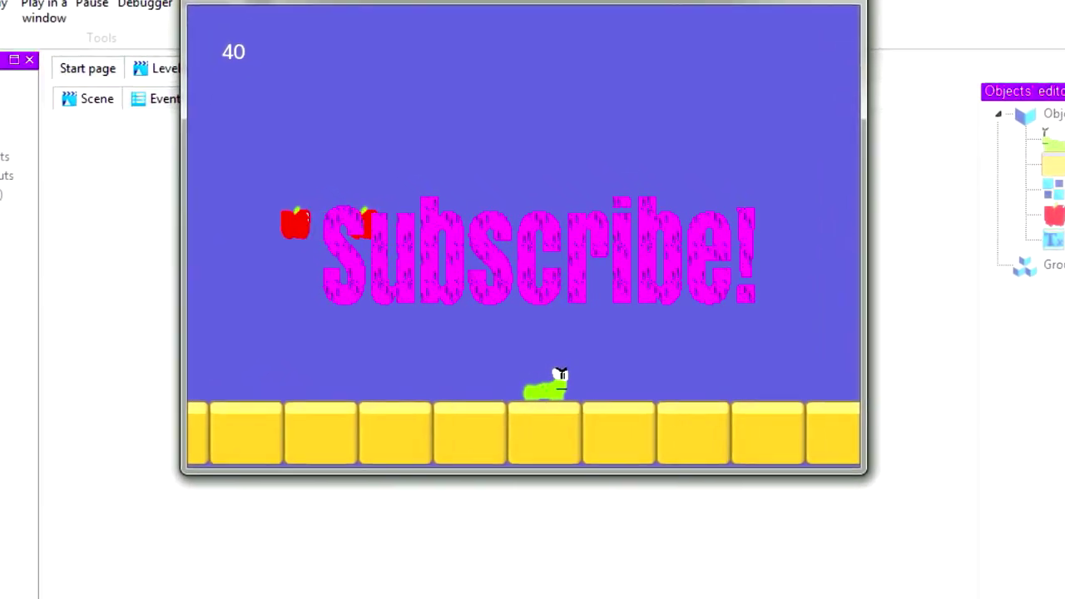
{"action": "key", "text": "Right"}
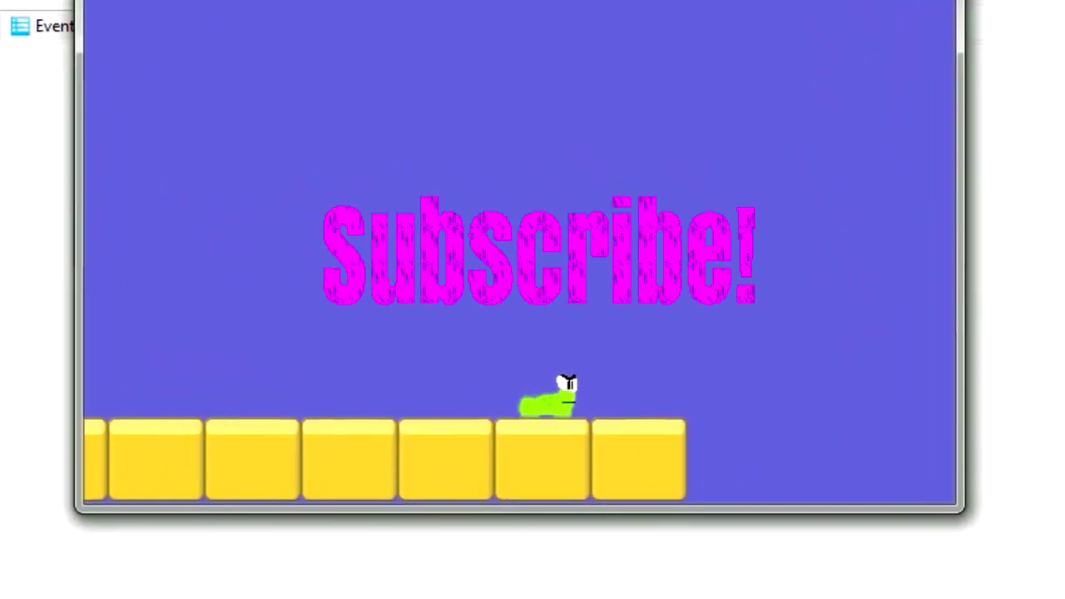